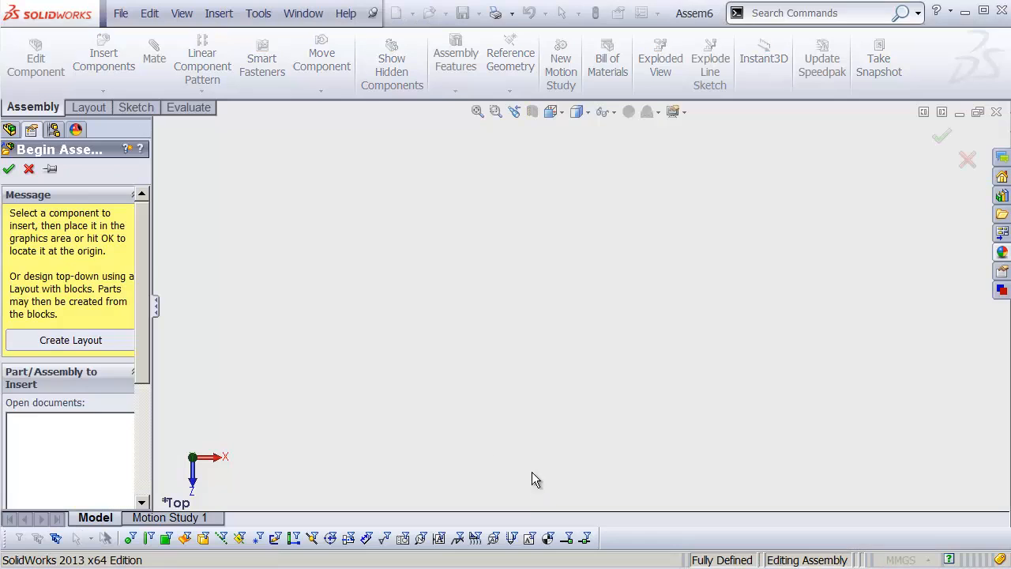
Cancel the Begin Assembly prompt and insert a new empty part into the assembly, placing it in blank space
{"action": "left_click", "coordinate": [27, 170]}
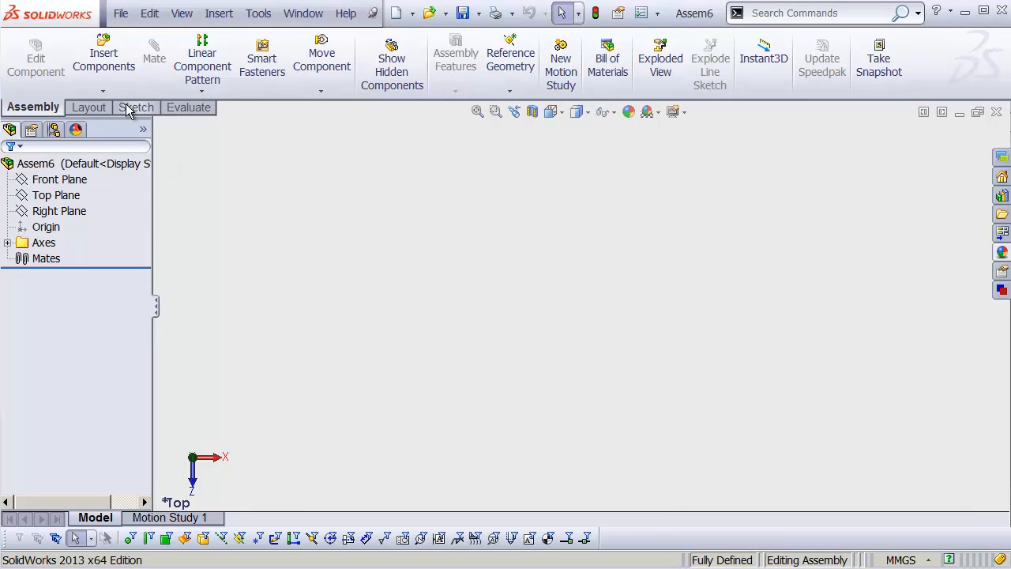
{"action": "left_click", "coordinate": [108, 91]}
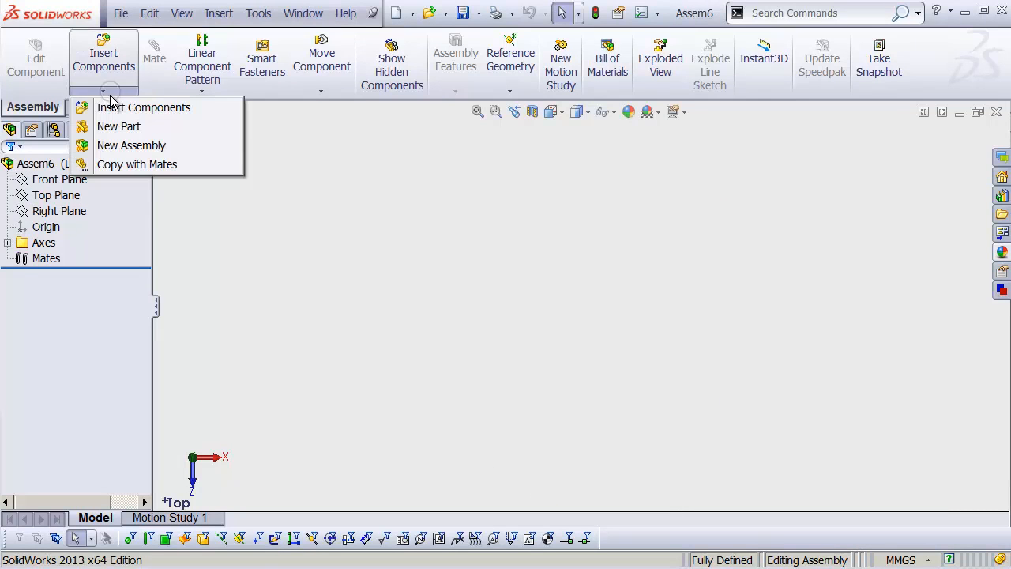
{"action": "left_click", "coordinate": [162, 129]}
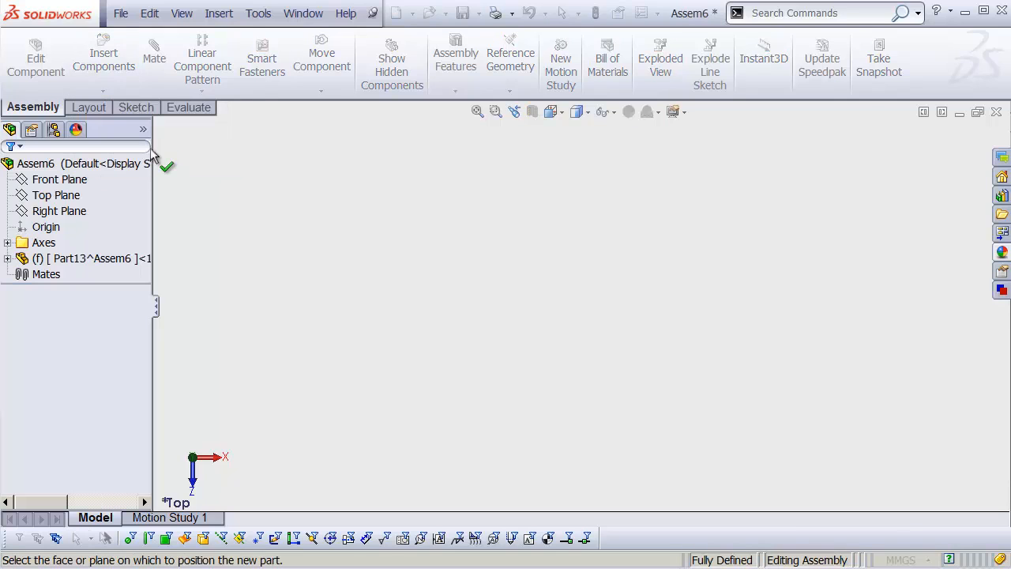
{"action": "left_click", "coordinate": [288, 294]}
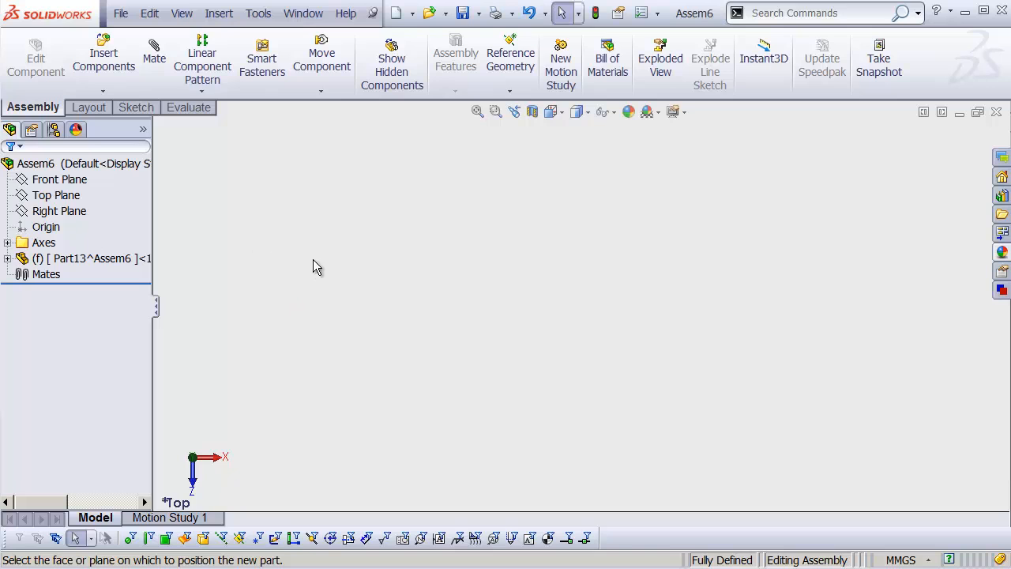
Rename the new virtual part in the assembly as MasterModel
{"action": "right_click", "coordinate": [63, 264]}
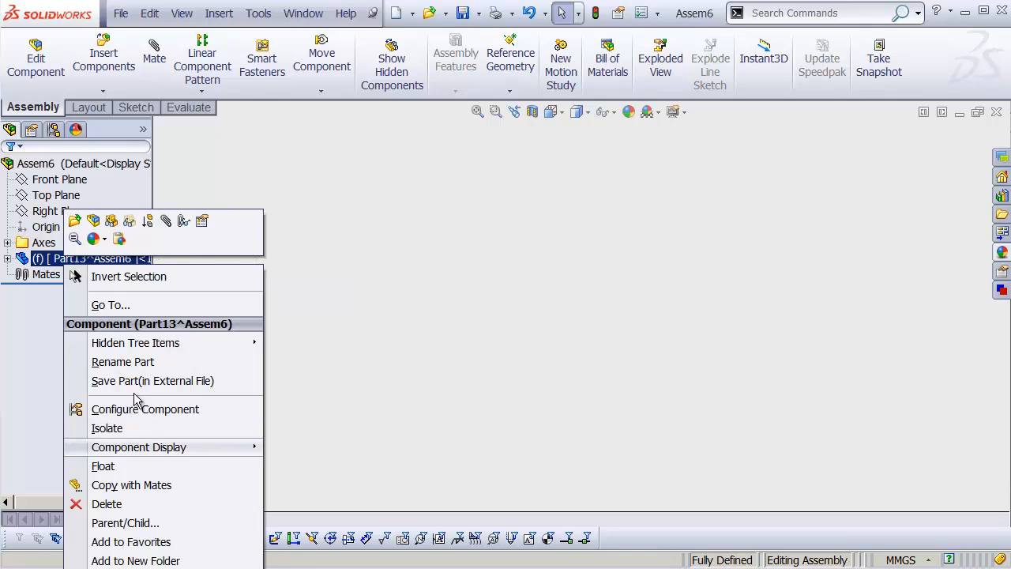
{"action": "left_click", "coordinate": [133, 364]}
{"action": "type", "text": "MasterModel"}
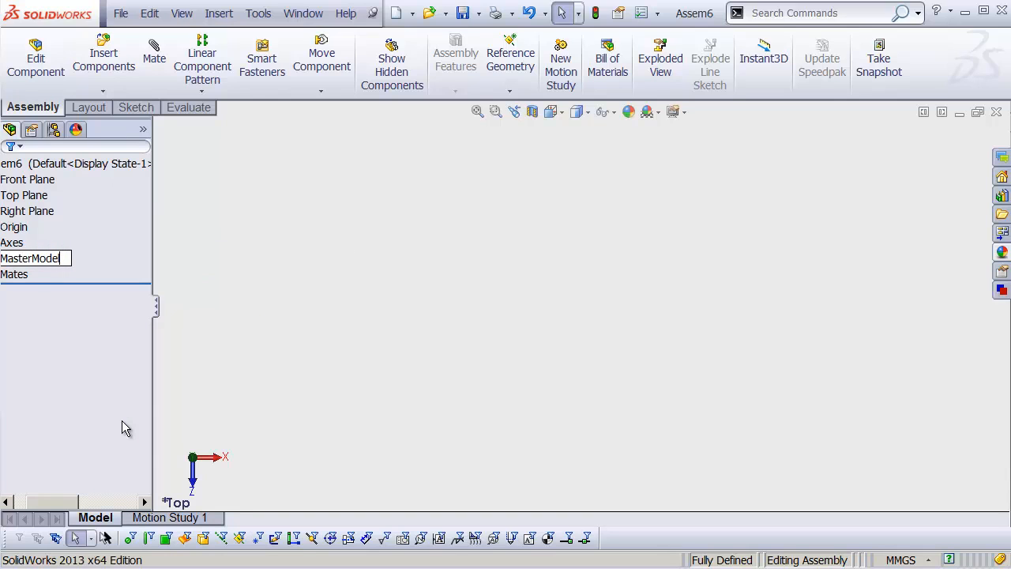
{"action": "key", "text": "Return"}
{"action": "left_click_drag", "start_coordinate": [48, 501], "coordinate": [16, 509]}
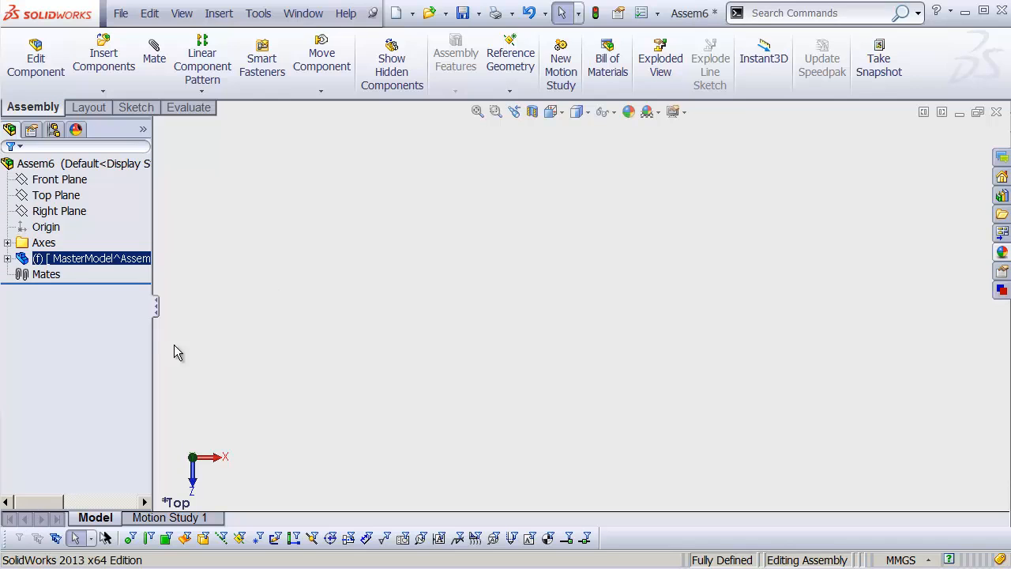
{"action": "left_click", "coordinate": [258, 284]}
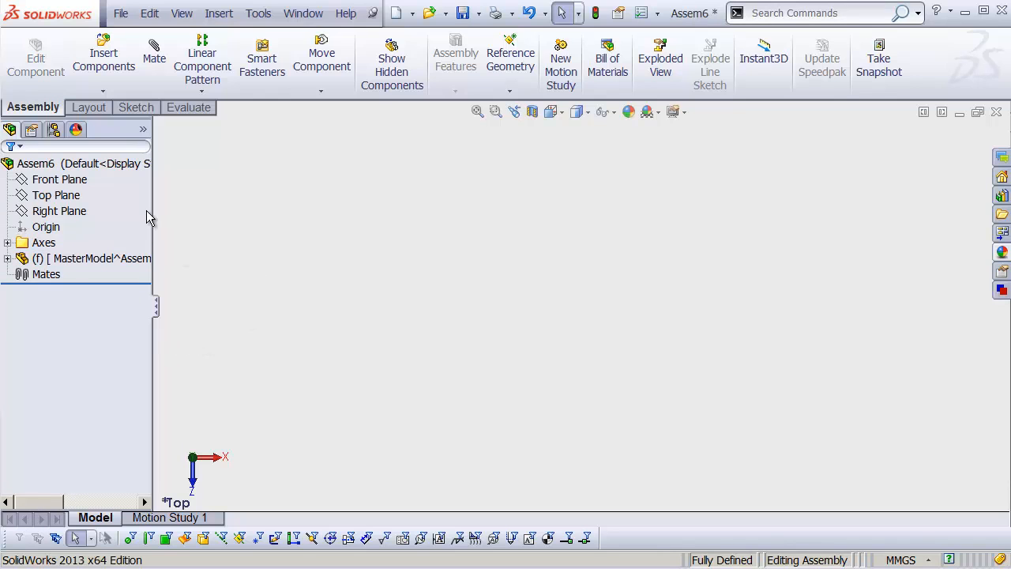
Save the assembly in the CAD folder under the file name MagDan_M8.SLDASM
{"action": "left_click", "coordinate": [121, 13]}
{"action": "left_click", "coordinate": [174, 150]}
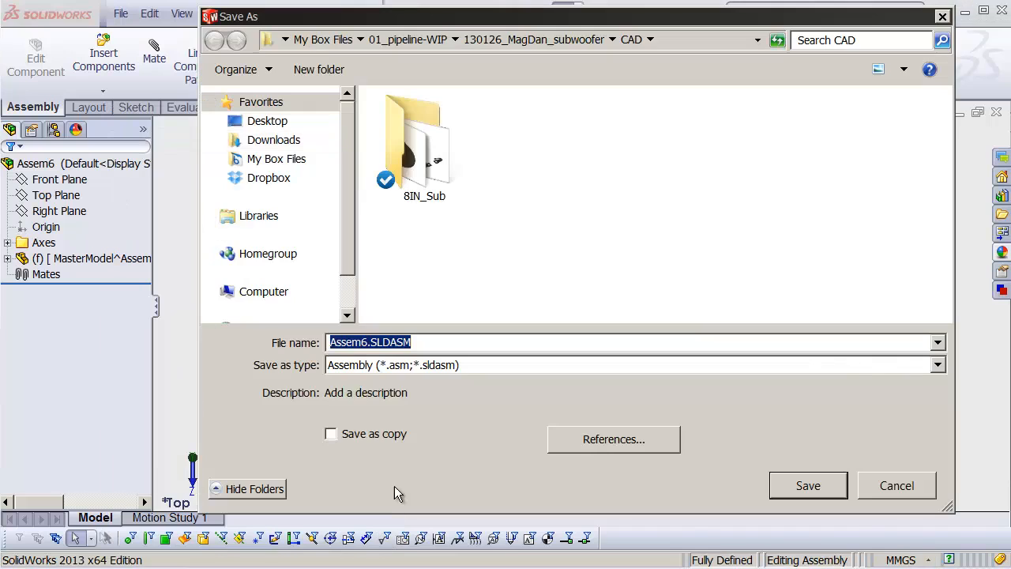
{"action": "double_click", "coordinate": [356, 343]}
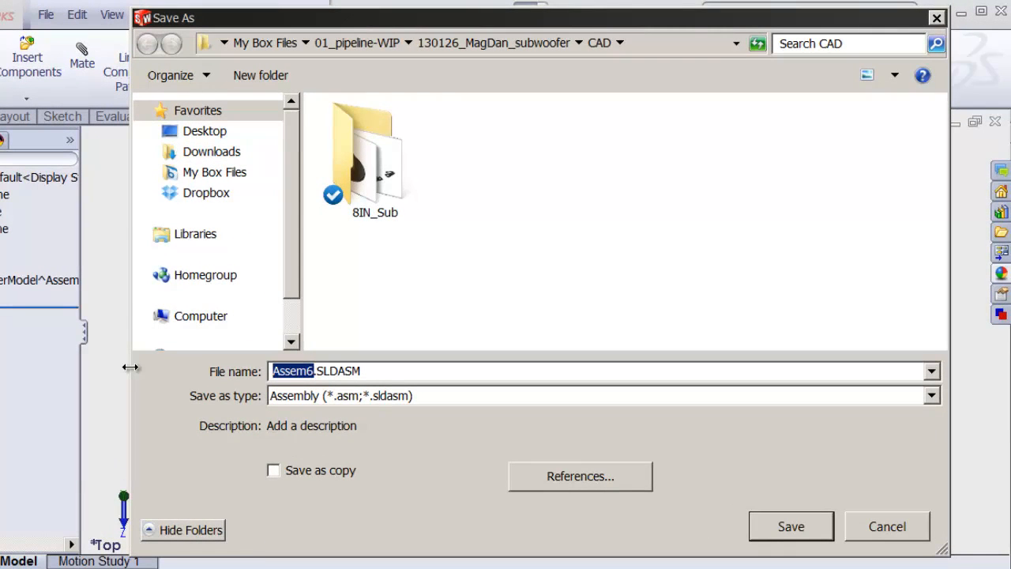
{"action": "type", "text": "MagDan"}
{"action": "type", "text": "_M9"}
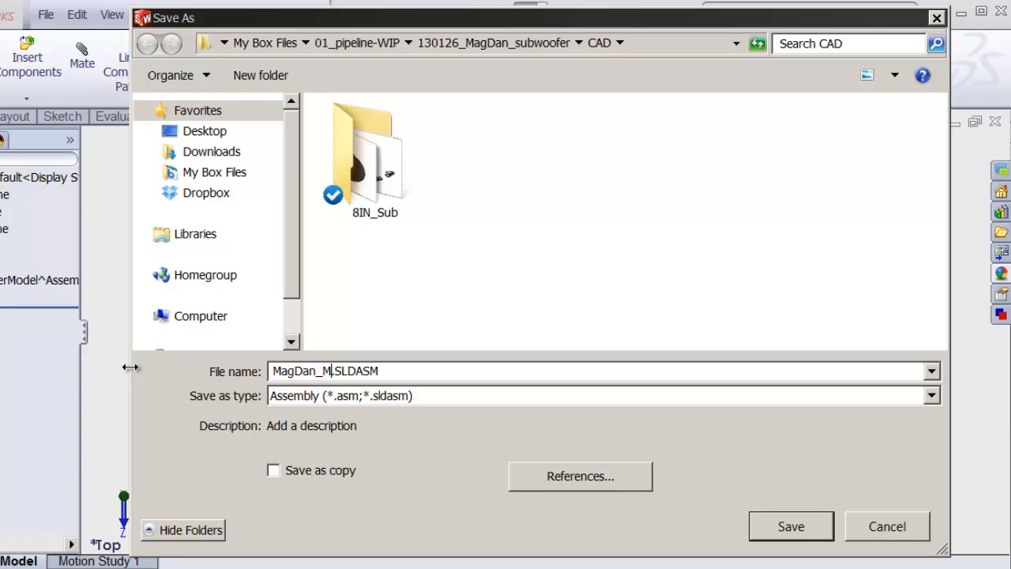
{"action": "key", "text": "Return"}
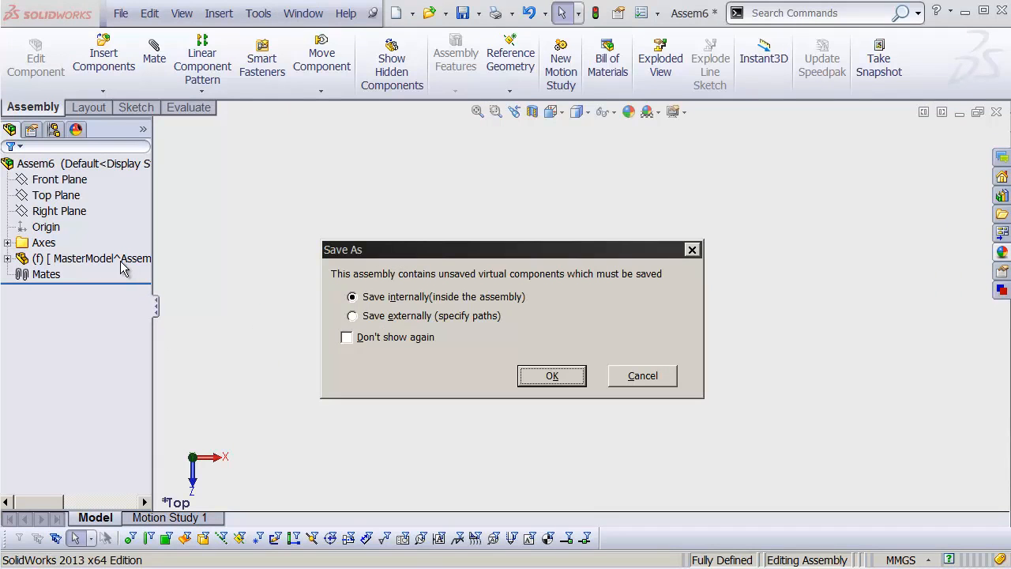
Choose to save the virtual MasterModel component externally as its own part file
{"action": "left_click", "coordinate": [387, 316]}
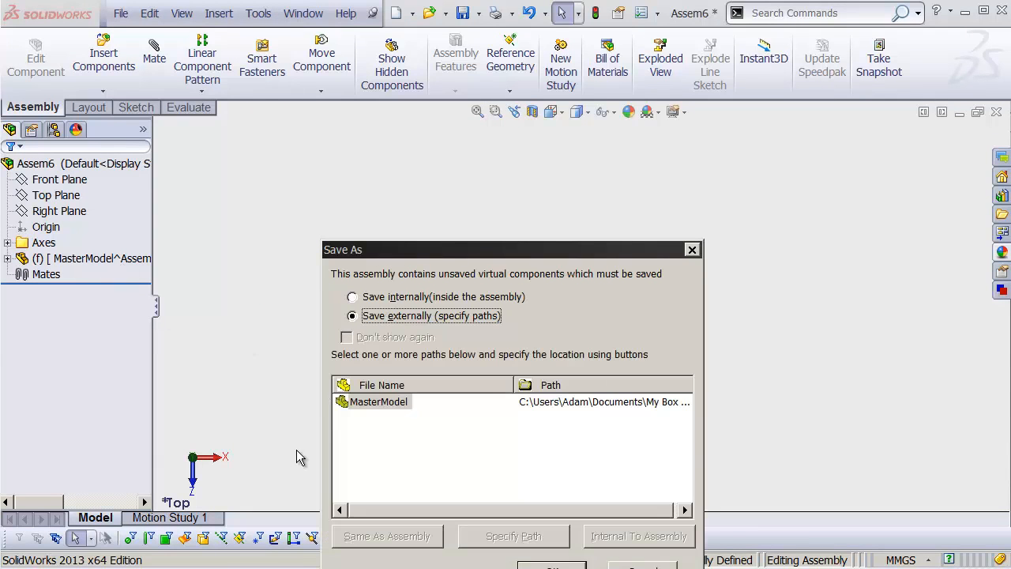
{"action": "left_click_drag", "start_coordinate": [446, 253], "coordinate": [482, 147]}
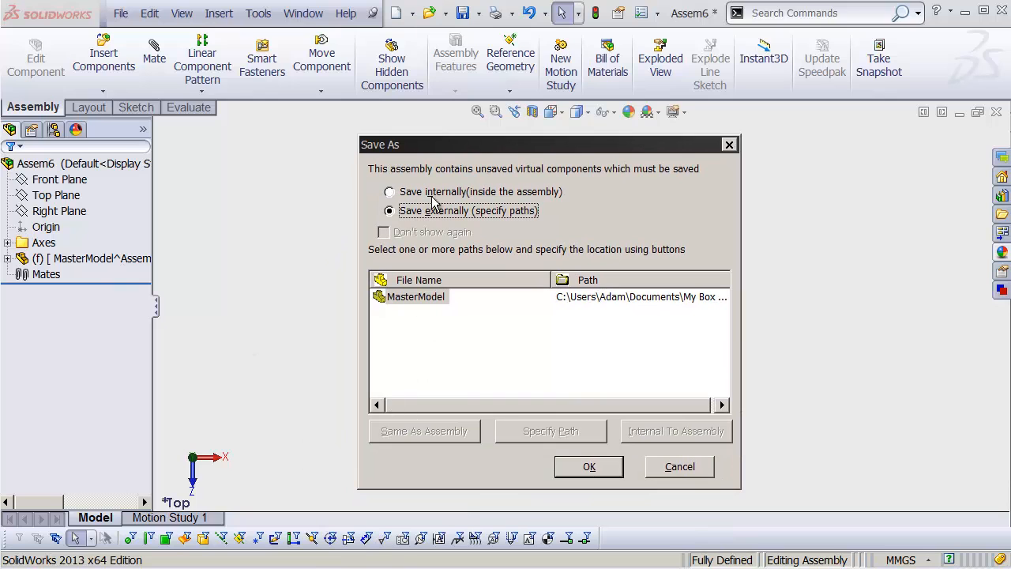
{"action": "left_click", "coordinate": [589, 467]}
Switch to Windows Explorer and bring 8IN Sub.SLDASM from the 8IN_Sub folder into the MagDan_M8 assembly
{"action": "key", "text": "alt+Tab"}
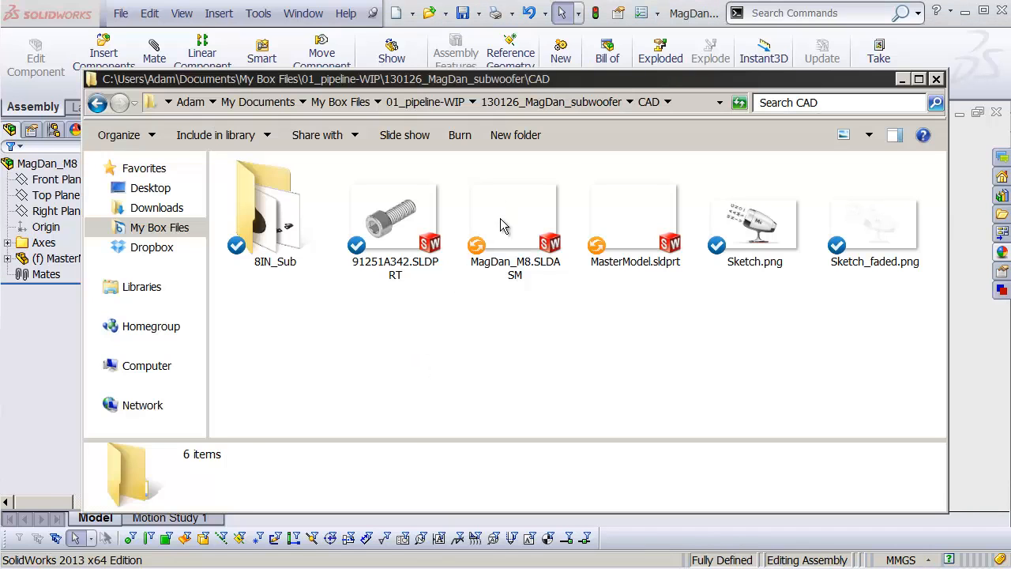
{"action": "left_click", "coordinate": [501, 218]}
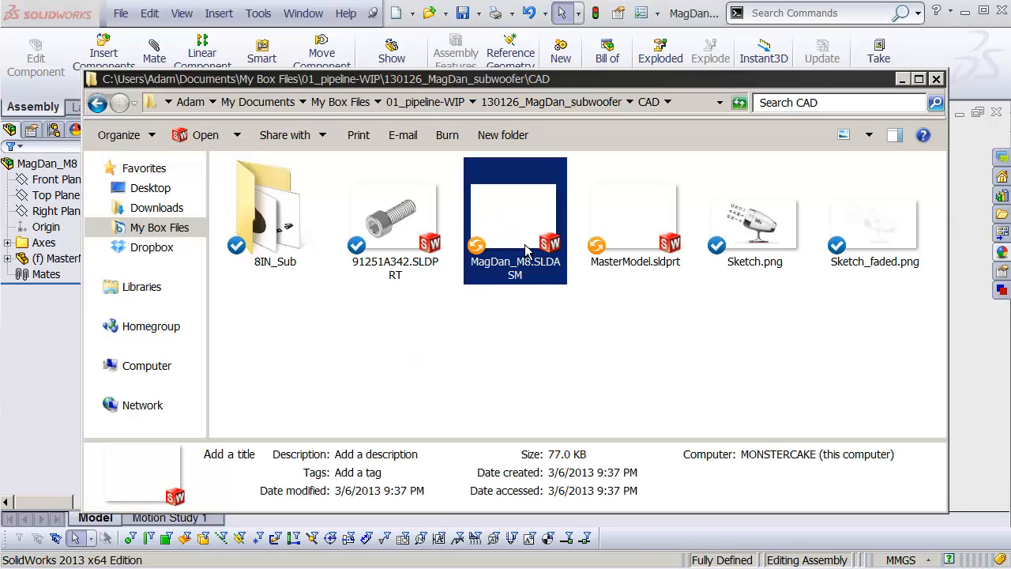
{"action": "left_click", "coordinate": [651, 219]}
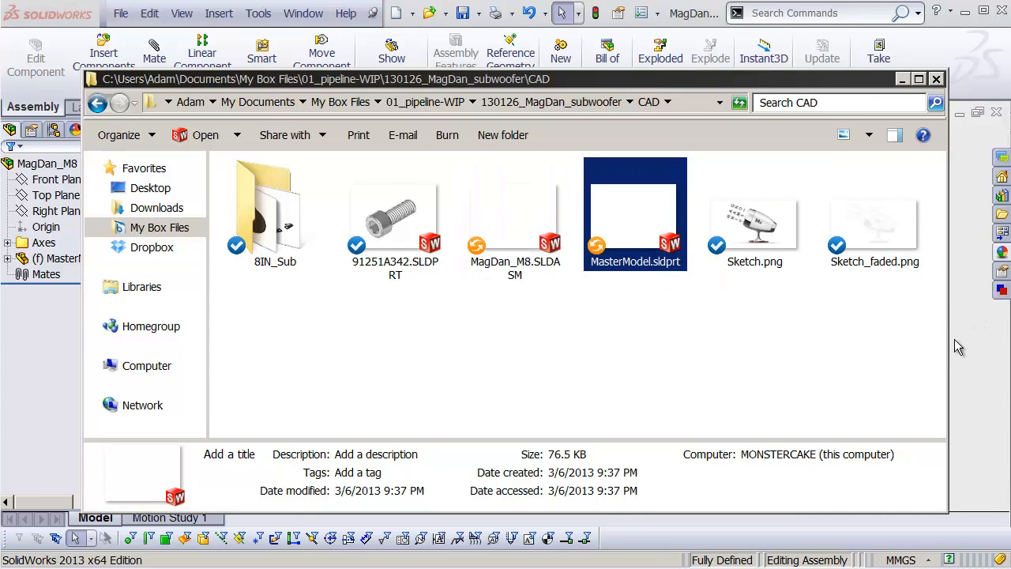
{"action": "left_click", "coordinate": [271, 221]}
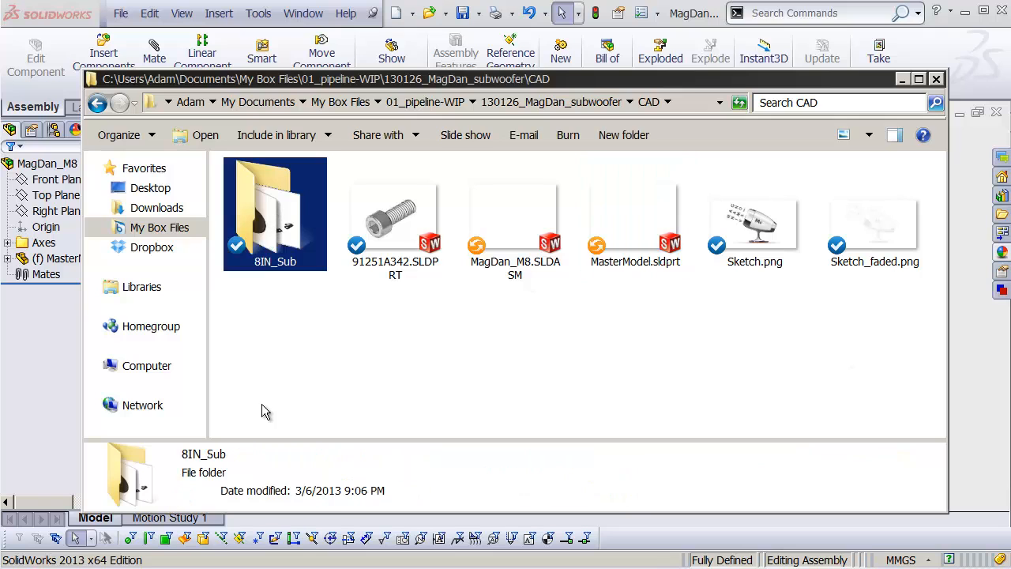
{"action": "double_click", "coordinate": [277, 233]}
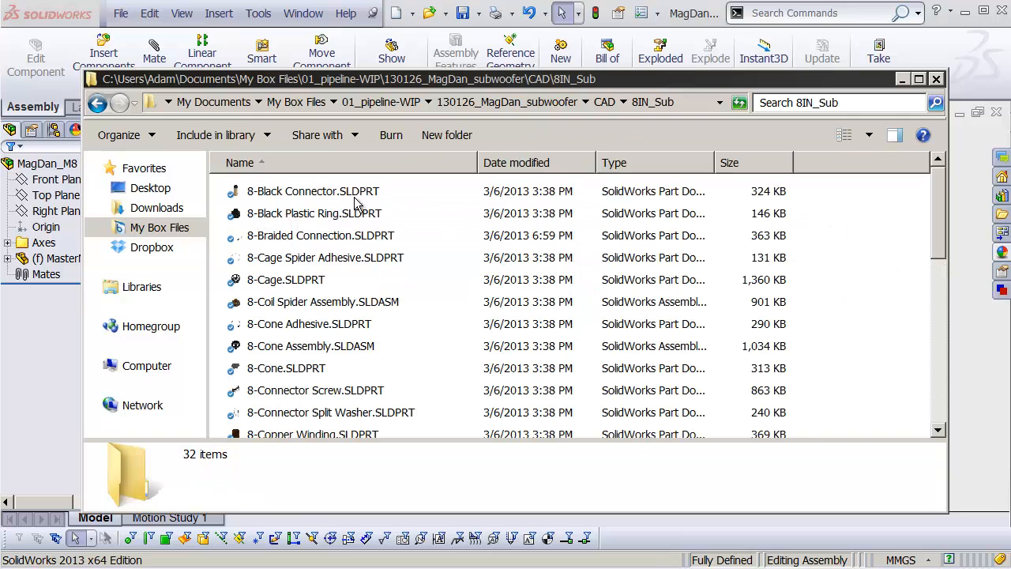
{"action": "left_click_drag", "start_coordinate": [940, 204], "coordinate": [917, 275]}
{"action": "left_click", "coordinate": [314, 259]}
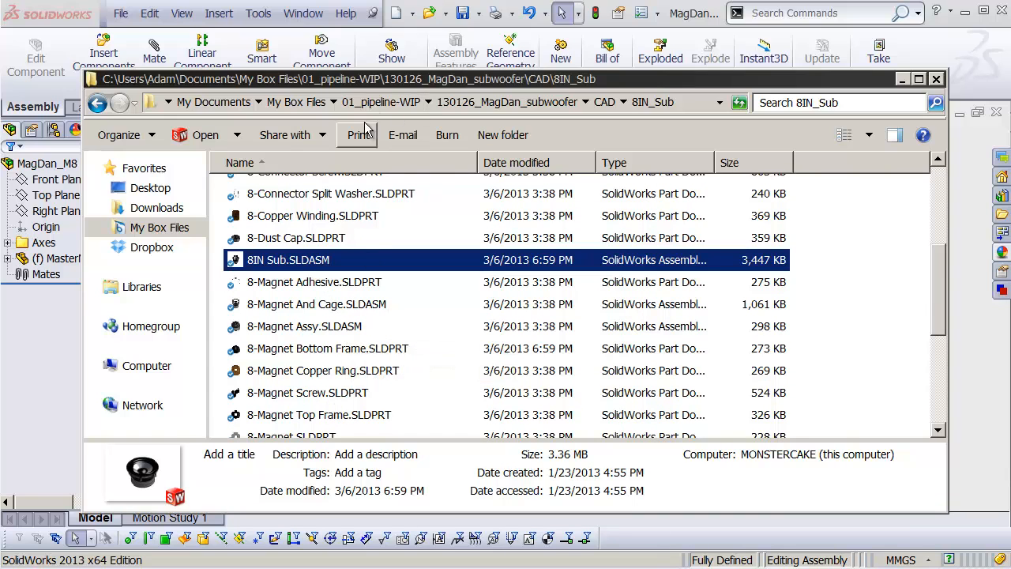
{"action": "left_click_drag", "start_coordinate": [438, 87], "coordinate": [805, 117]}
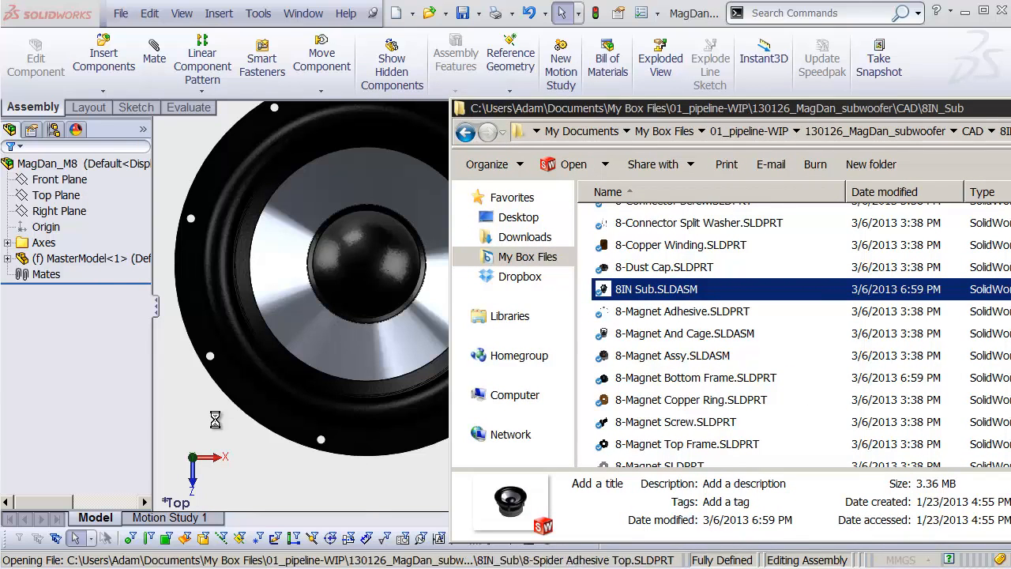
{"action": "left_click", "coordinate": [212, 428]}
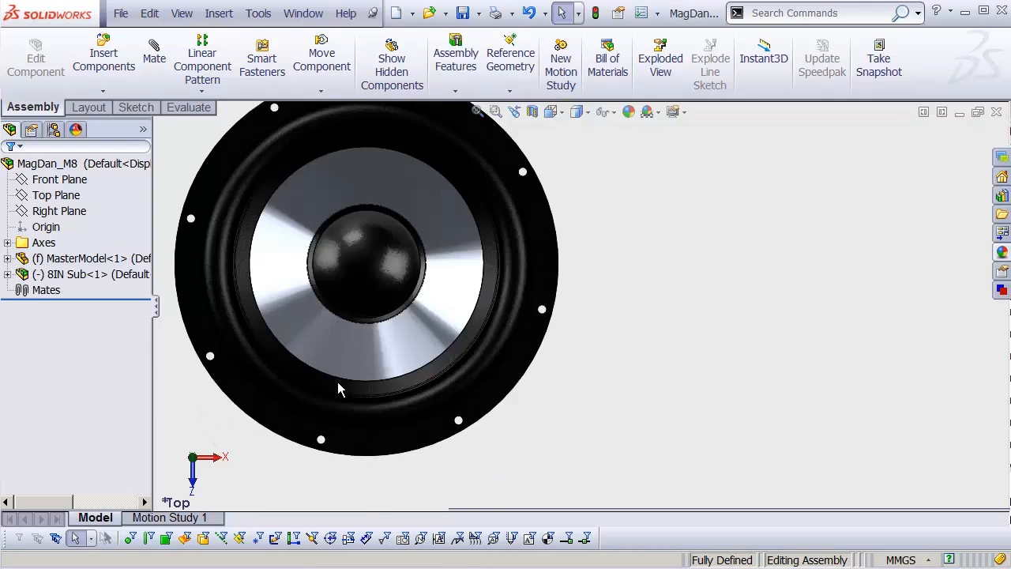
Measure the diameter of the subwoofer frame's outer upper edge
{"action": "key", "text": "ctrl+7"}
{"action": "scroll", "coordinate": [617, 336], "scroll_direction": "down", "scroll_amount": 5}
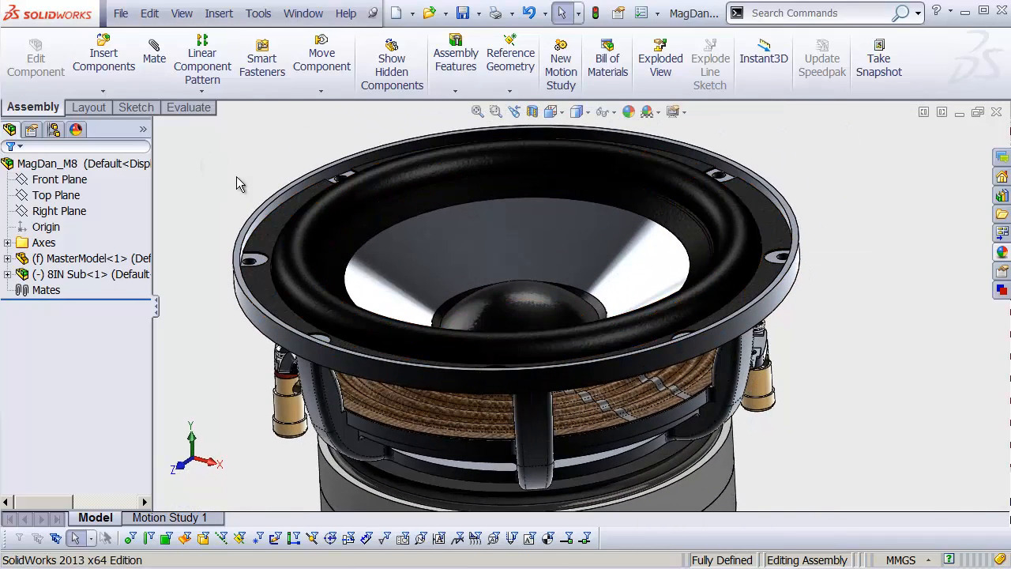
{"action": "middle_click_drag", "start_coordinate": [256, 181], "coordinate": [236, 214], "text": "shift"}
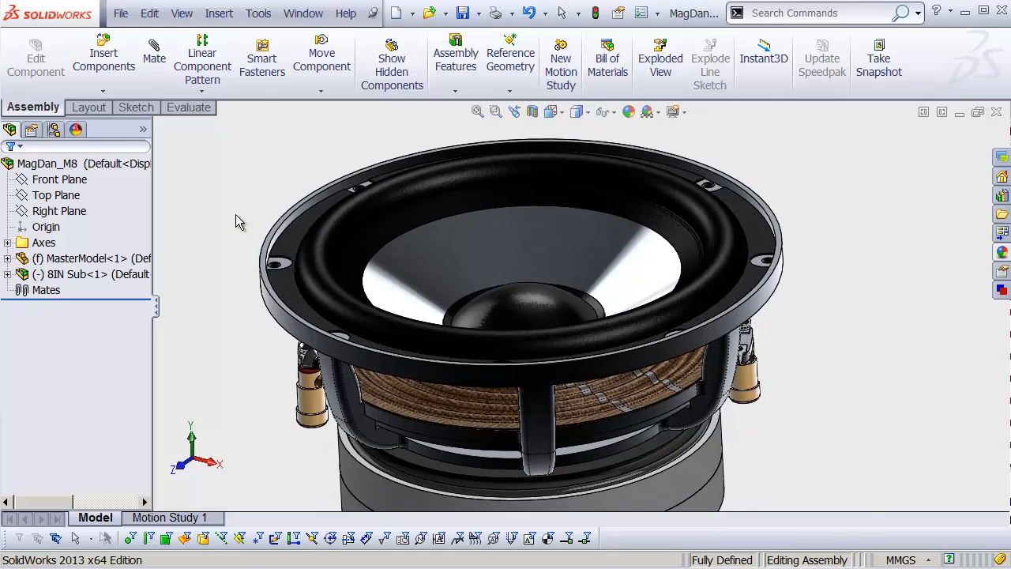
{"action": "left_click", "coordinate": [259, 12]}
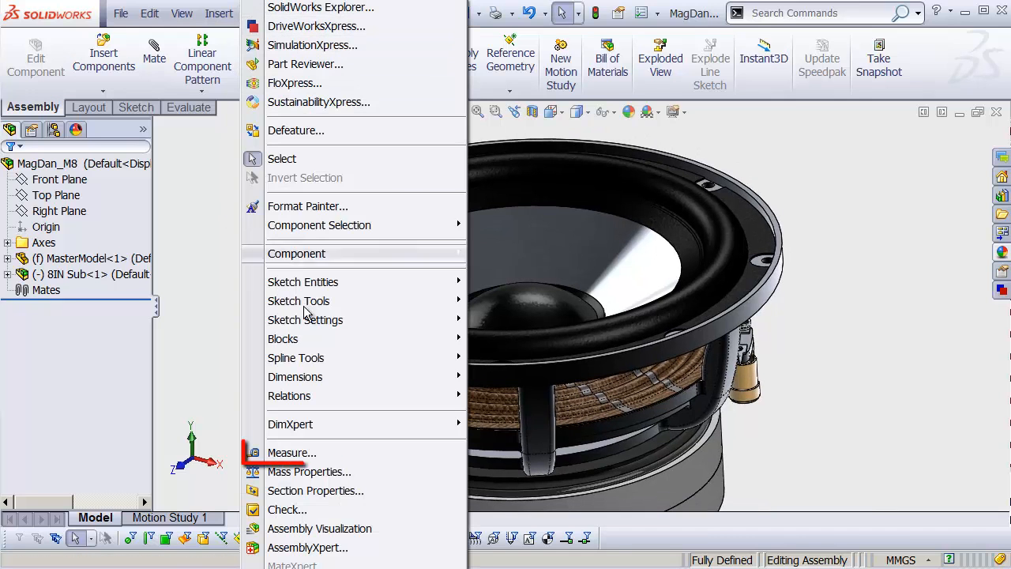
{"action": "left_click", "coordinate": [332, 453]}
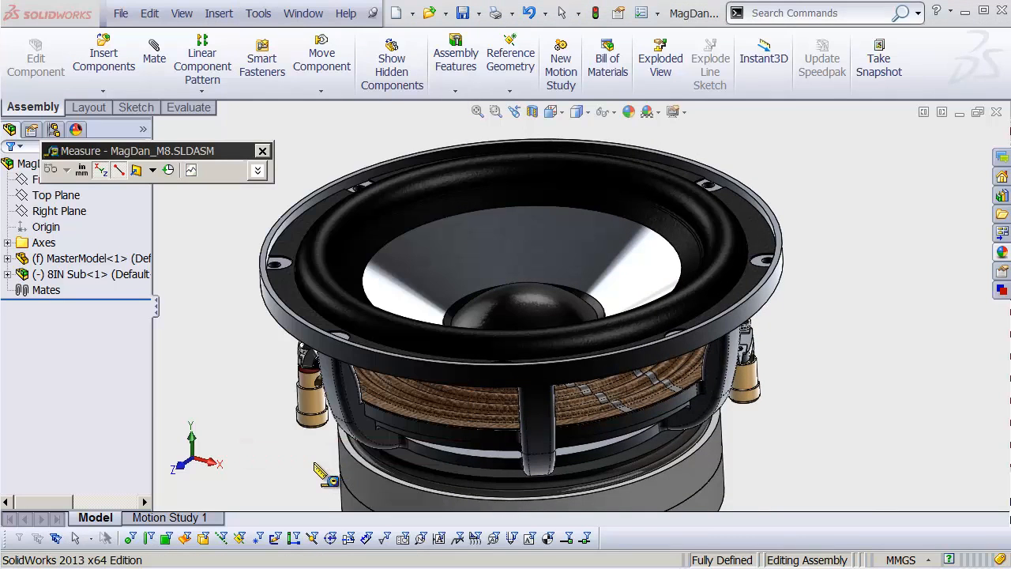
{"action": "left_click", "coordinate": [274, 302]}
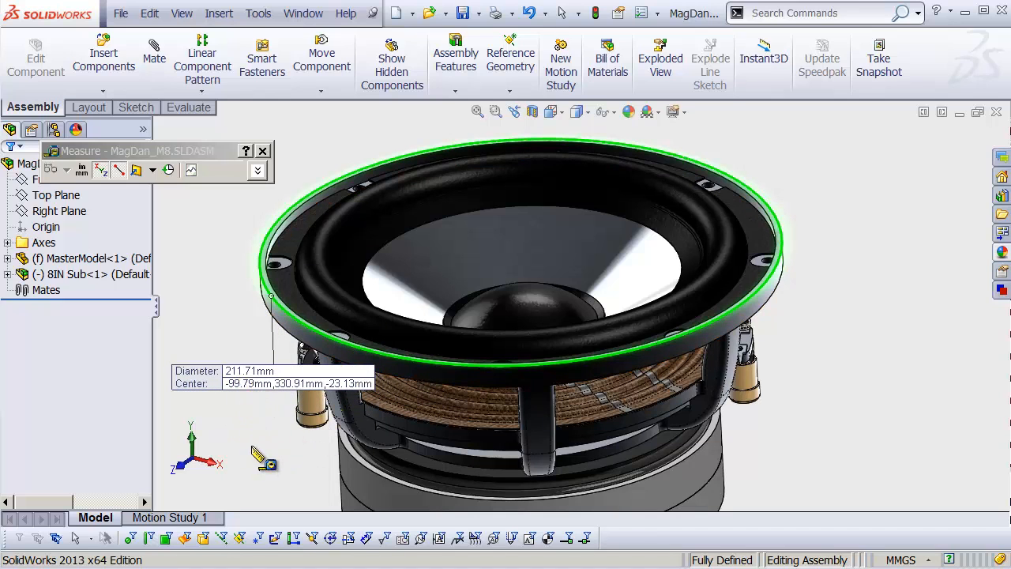
{"action": "key", "text": "Escape"}
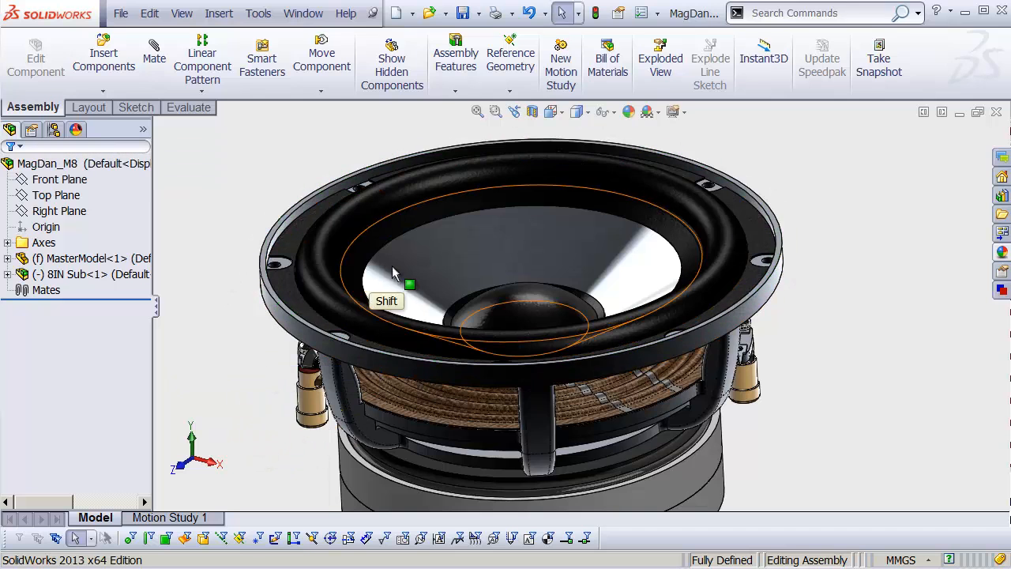
Open the MasterModel component as a separate part document
{"action": "middle_click_drag", "start_coordinate": [391, 271], "coordinate": [404, 293], "text": "shift"}
{"action": "middle_click_drag", "start_coordinate": [377, 343], "coordinate": [361, 307], "text": "ctrl"}
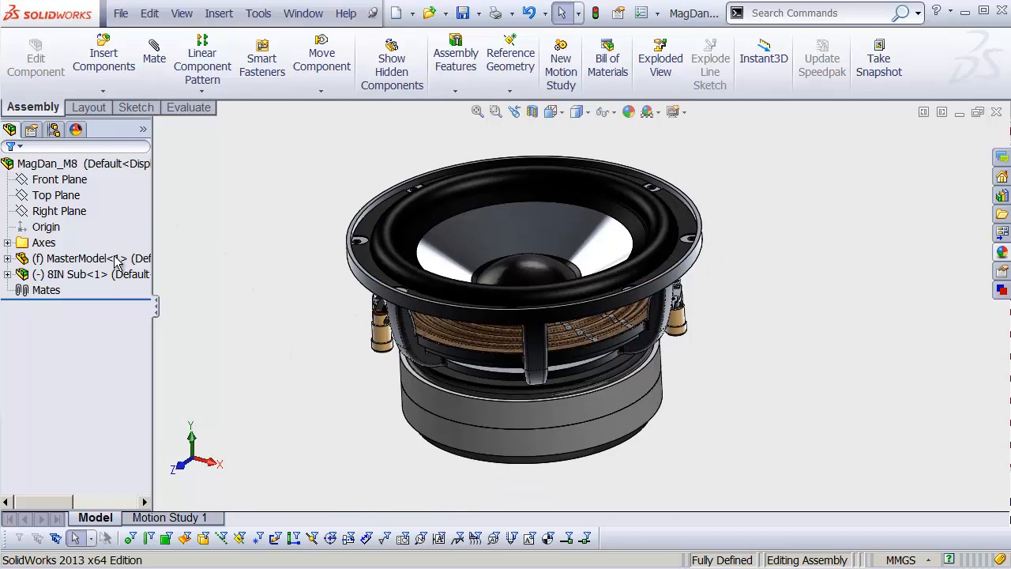
{"action": "right_click", "coordinate": [77, 259]}
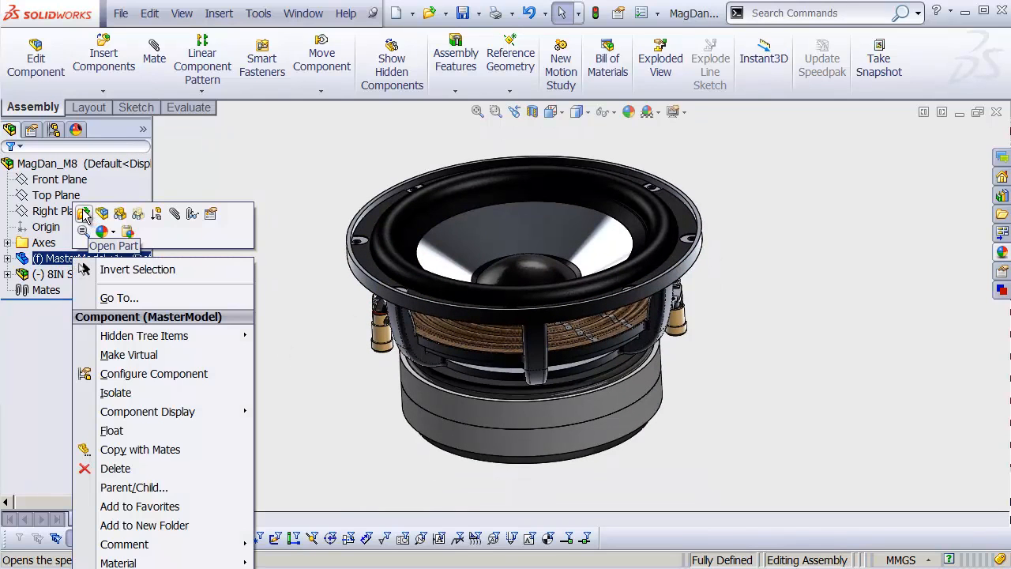
{"action": "left_click", "coordinate": [84, 215]}
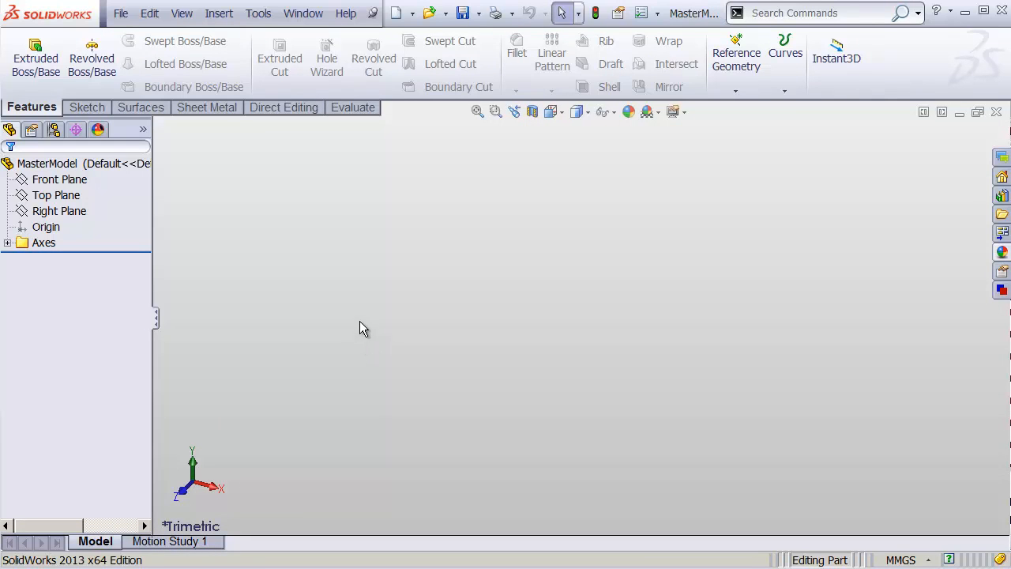
Start a new sketch on the Right Plane of the MasterModel part, viewed straight on
{"action": "left_click", "coordinate": [61, 211]}
{"action": "key", "text": "ctrl+8"}
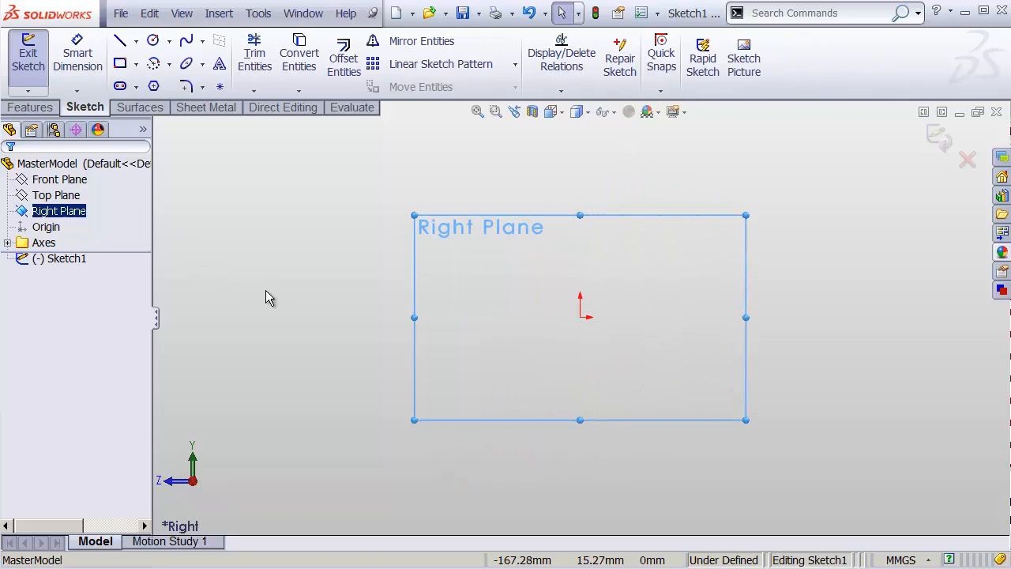
{"action": "left_click", "coordinate": [283, 297]}
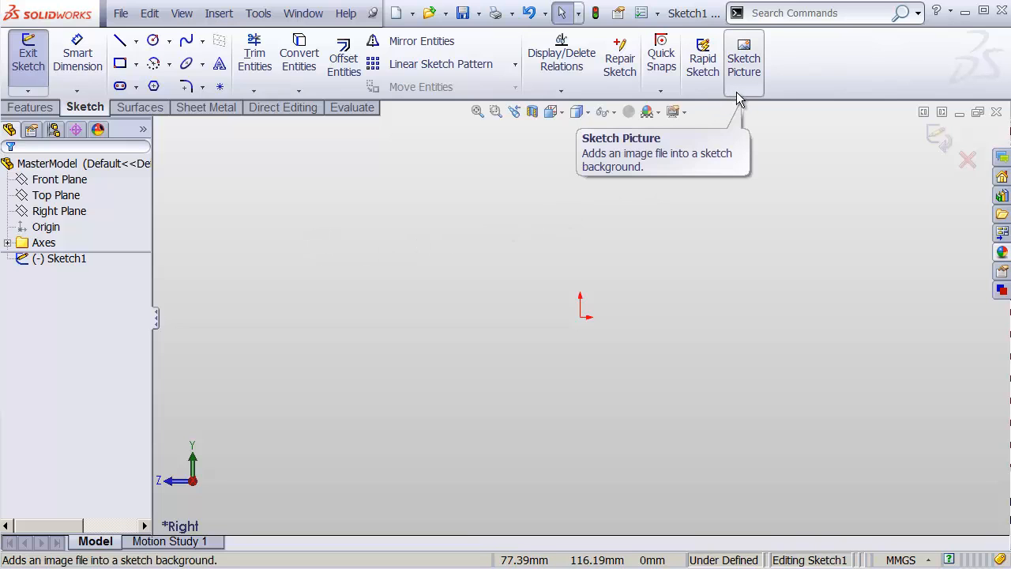
{"action": "left_click", "coordinate": [258, 14]}
{"action": "mouse_move", "coordinate": [398, 312]}
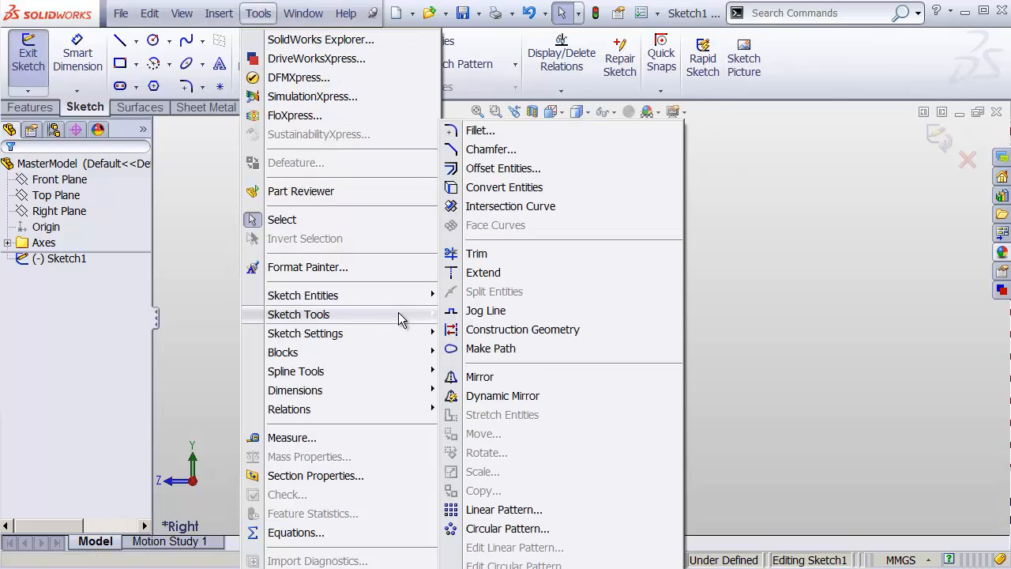
{"action": "left_click", "coordinate": [769, 261]}
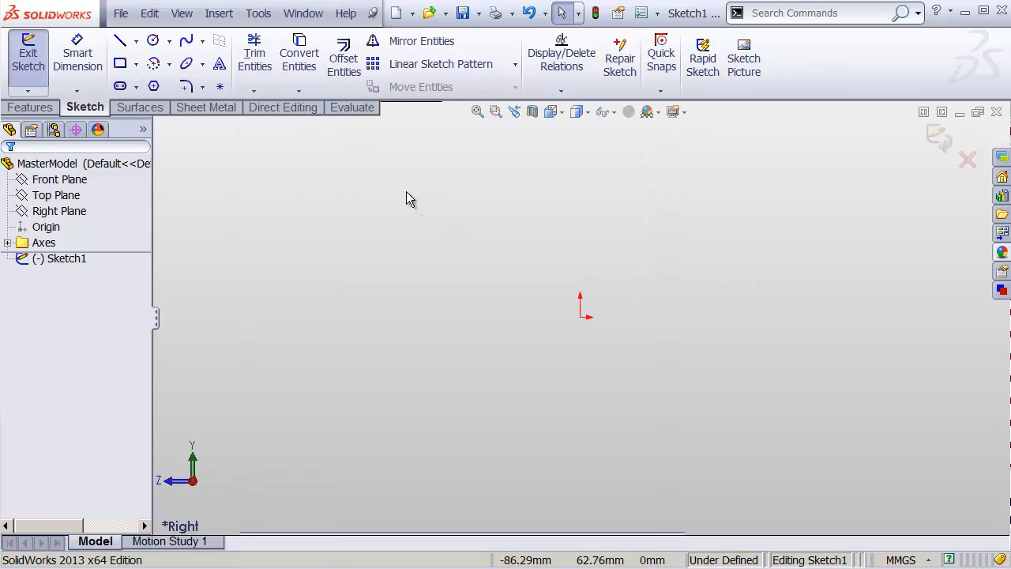
Look up the Sketch Picture command among the Sketch commands in the customization settings
{"action": "left_click", "coordinate": [258, 14]}
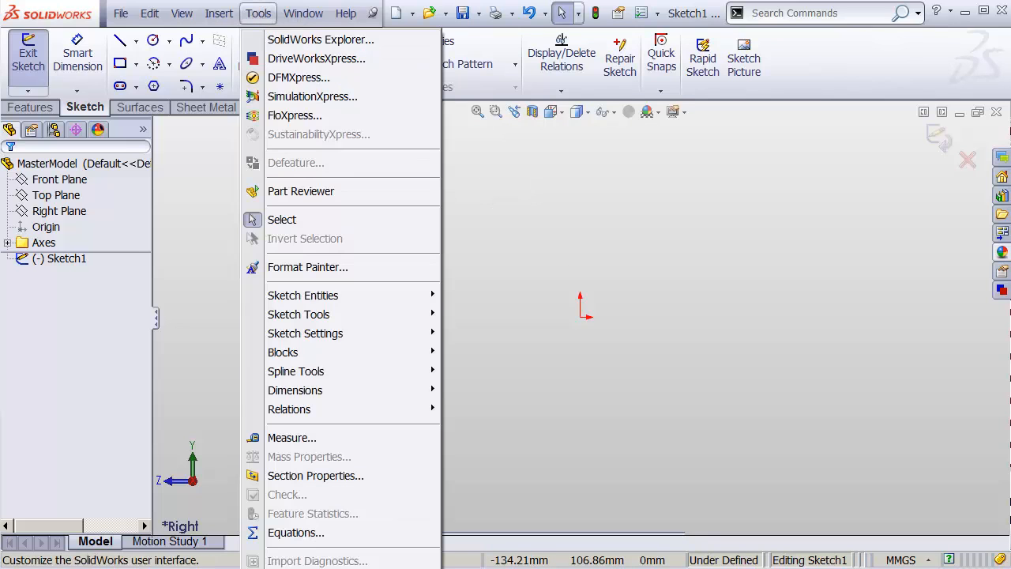
{"action": "left_click", "coordinate": [300, 549]}
{"action": "left_click", "coordinate": [333, 147]}
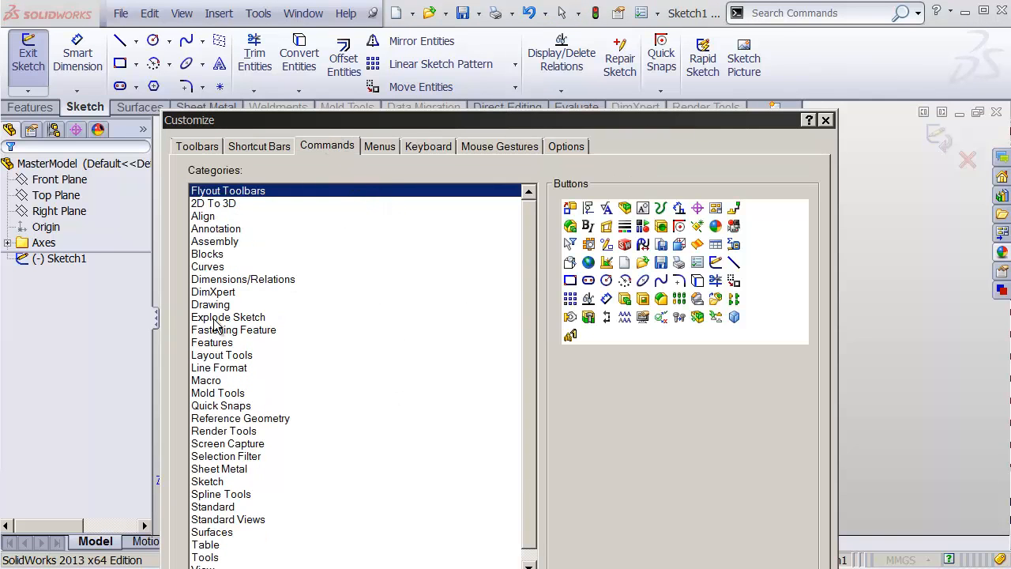
{"action": "left_click", "coordinate": [217, 482]}
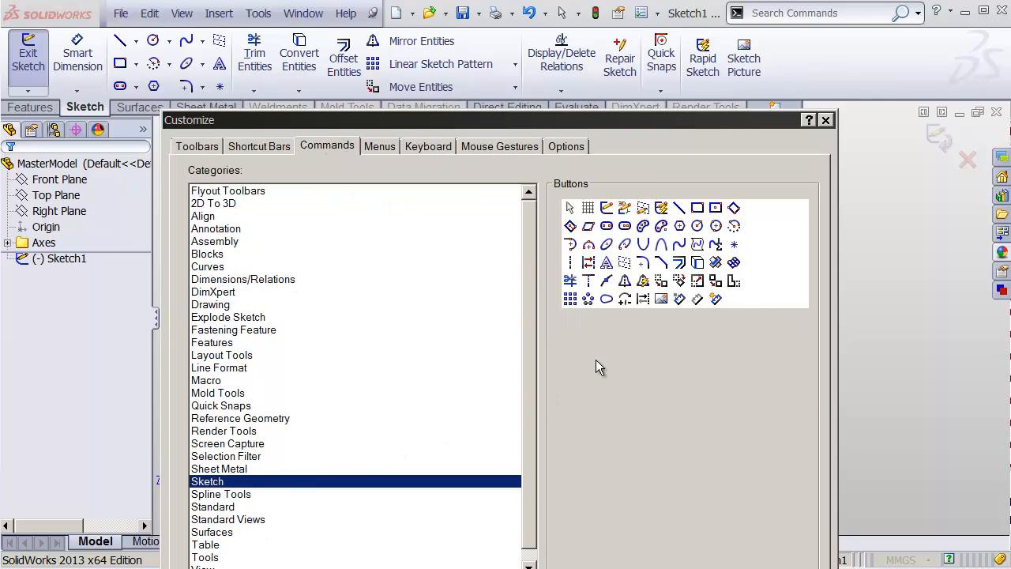
{"action": "mouse_move", "coordinate": [661, 301]}
{"action": "left_mouse_down"}
{"action": "mouse_move", "coordinate": [753, 162]}
{"action": "mouse_move", "coordinate": [773, 73]}
{"action": "mouse_move", "coordinate": [633, 421]}
{"action": "left_mouse_up"}
{"action": "key", "text": "Return"}
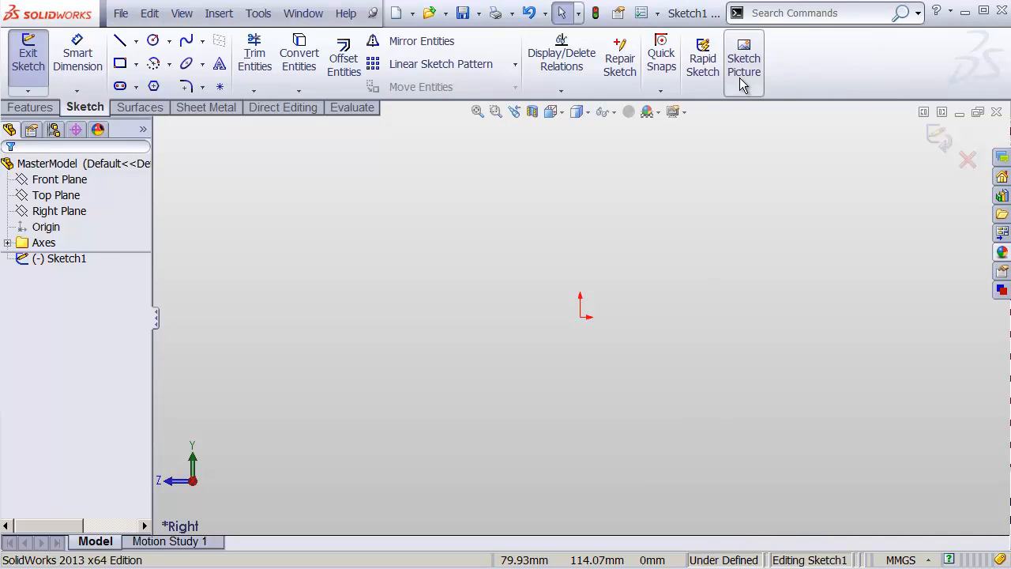
Insert Sketch.png as a sketch picture and take its transparency from the file
{"action": "left_click", "coordinate": [749, 83]}
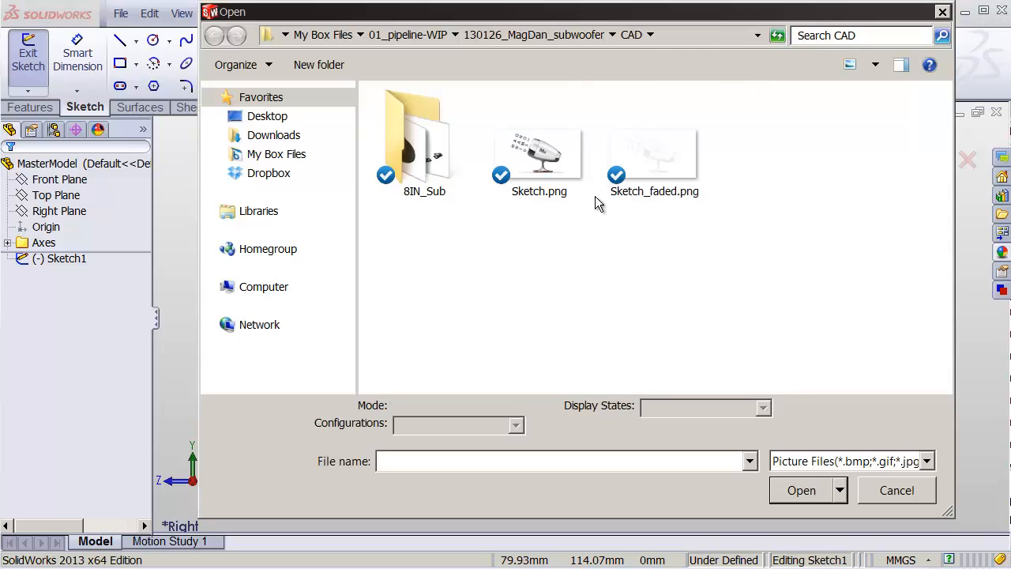
{"action": "left_click", "coordinate": [551, 165]}
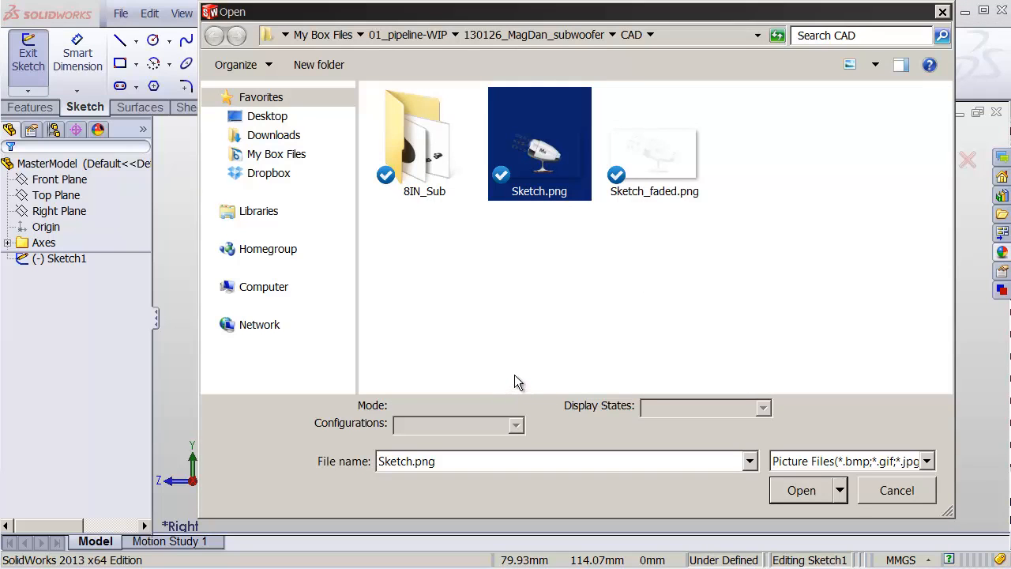
{"action": "left_click", "coordinate": [802, 490]}
{"action": "mouse_move", "coordinate": [645, 281]}
{"action": "middle_mouse_down", "text": "shift"}
{"action": "mouse_move", "coordinate": [528, 410]}
{"action": "mouse_move", "coordinate": [482, 442]}
{"action": "middle_mouse_up", "text": "shift"}
{"action": "middle_click_drag", "start_coordinate": [689, 293], "coordinate": [557, 383], "text": "ctrl"}
{"action": "middle_click_drag", "start_coordinate": [653, 345], "coordinate": [686, 296], "text": "shift"}
{"action": "middle_click_drag", "start_coordinate": [699, 295], "coordinate": [638, 296], "text": "ctrl"}
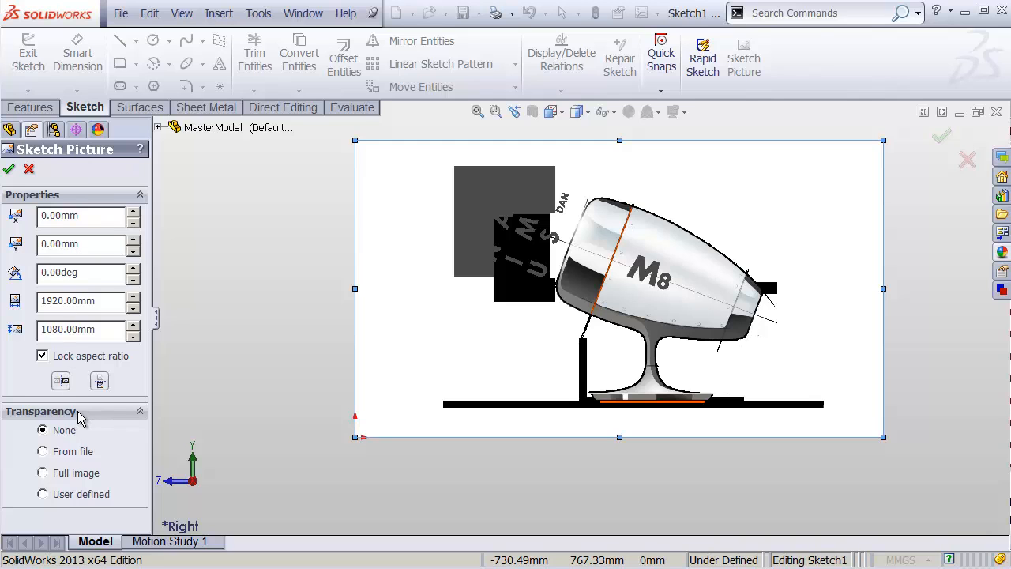
{"action": "left_click", "coordinate": [82, 457]}
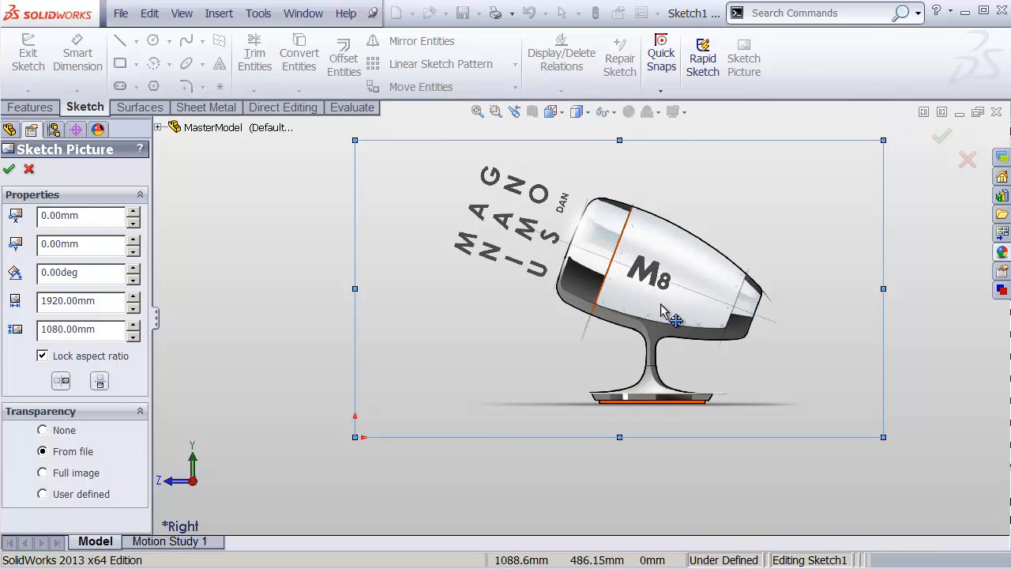
{"action": "left_click", "coordinate": [940, 142]}
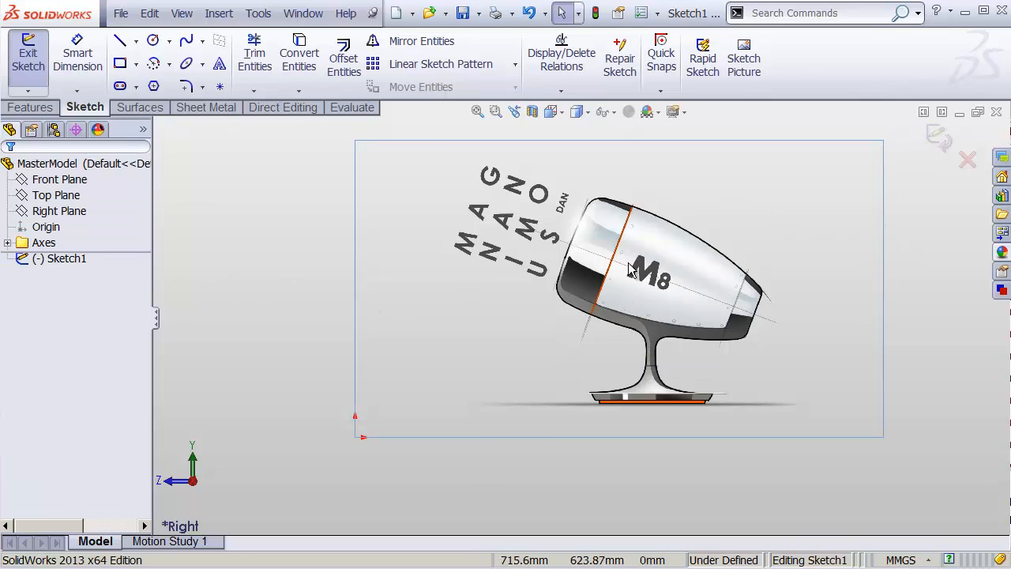
Reopen the sketch picture's properties, accept them, and delete the picture from the sketch
{"action": "double_click", "coordinate": [626, 287]}
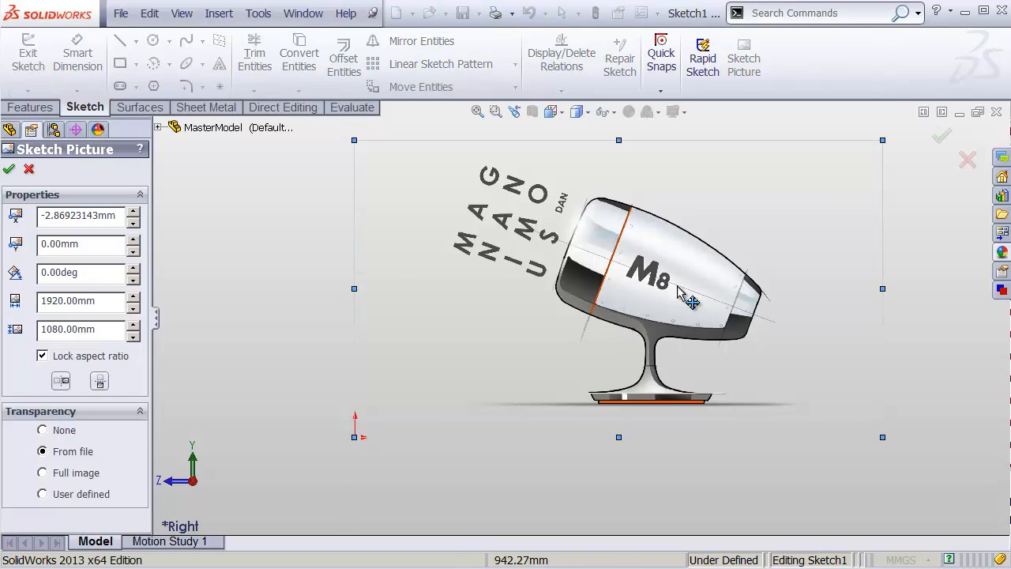
{"action": "left_click", "coordinate": [941, 137]}
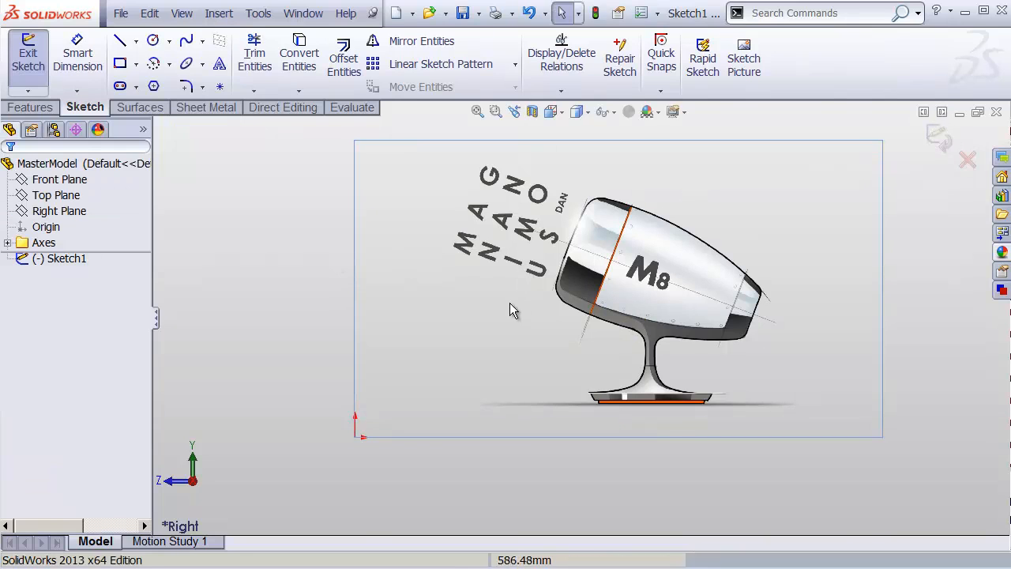
{"action": "key", "text": "Delete"}
{"action": "left_click", "coordinate": [627, 311]}
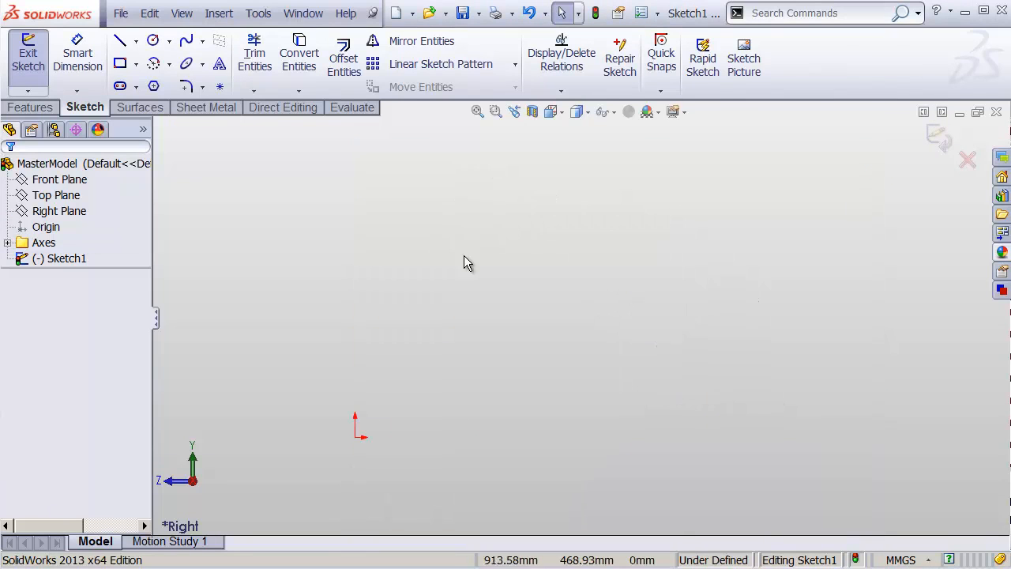
Insert Sketch_faded.png as a sketch picture with its transparency taken from the file
{"action": "left_click", "coordinate": [743, 64]}
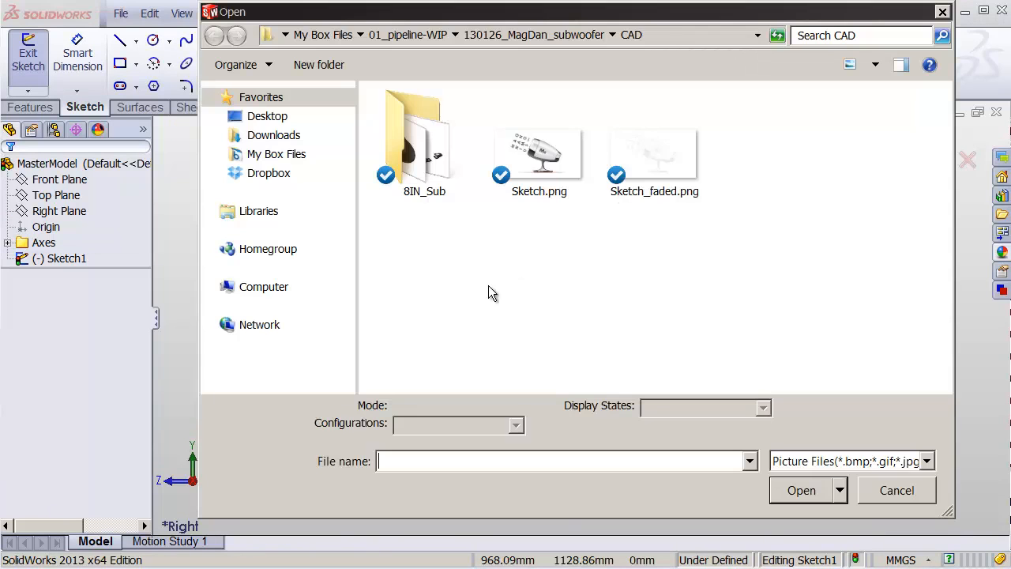
{"action": "left_click", "coordinate": [664, 162]}
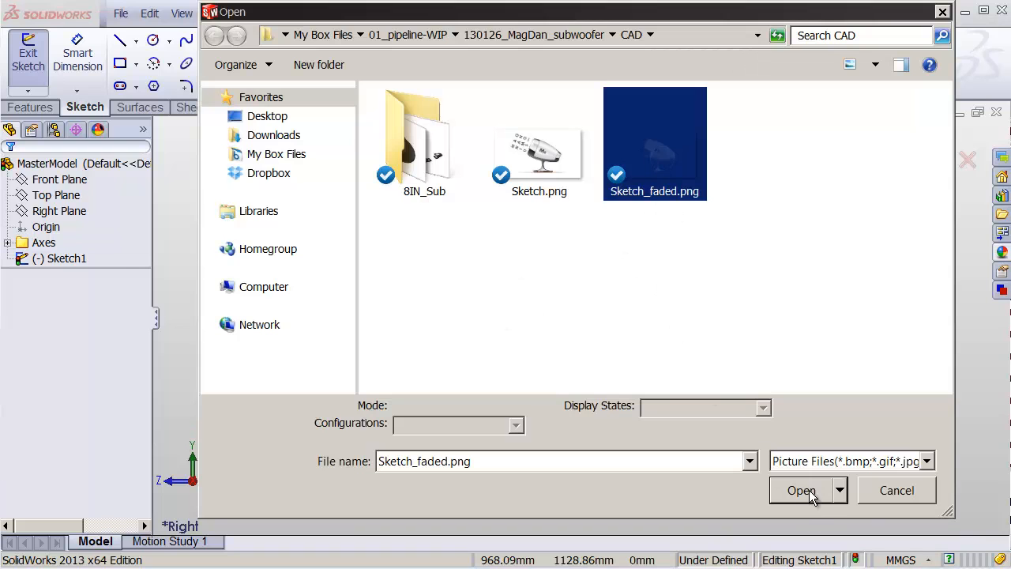
{"action": "left_click", "coordinate": [802, 491]}
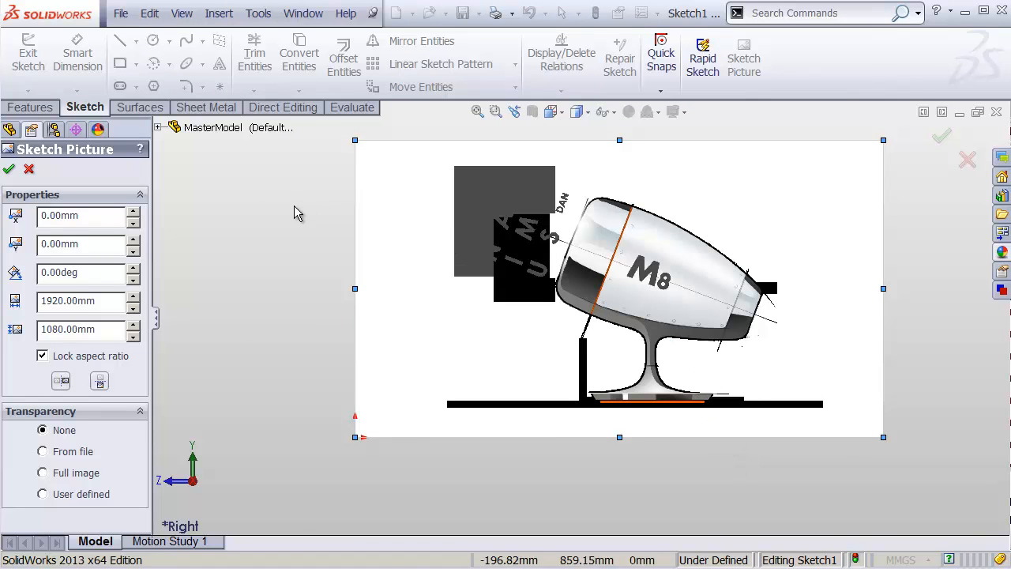
{"action": "left_click", "coordinate": [42, 451]}
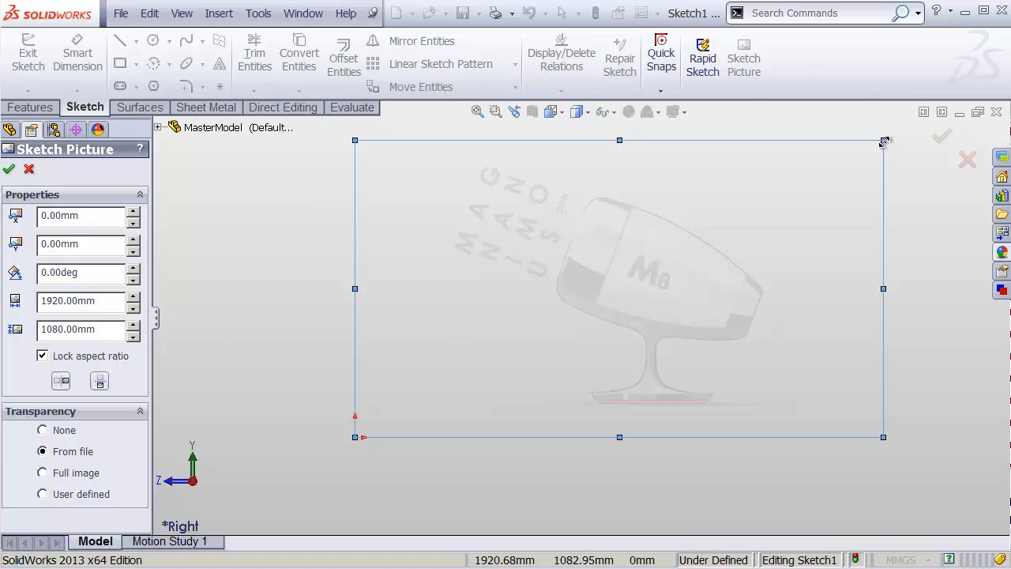
Shrink the faded picture to about 1295 by 729 mm with its aspect ratio locked, and accept it
{"action": "mouse_move", "coordinate": [884, 142]}
{"action": "left_mouse_down"}
{"action": "mouse_move", "coordinate": [719, 278]}
{"action": "mouse_move", "coordinate": [712, 253]}
{"action": "left_mouse_up"}
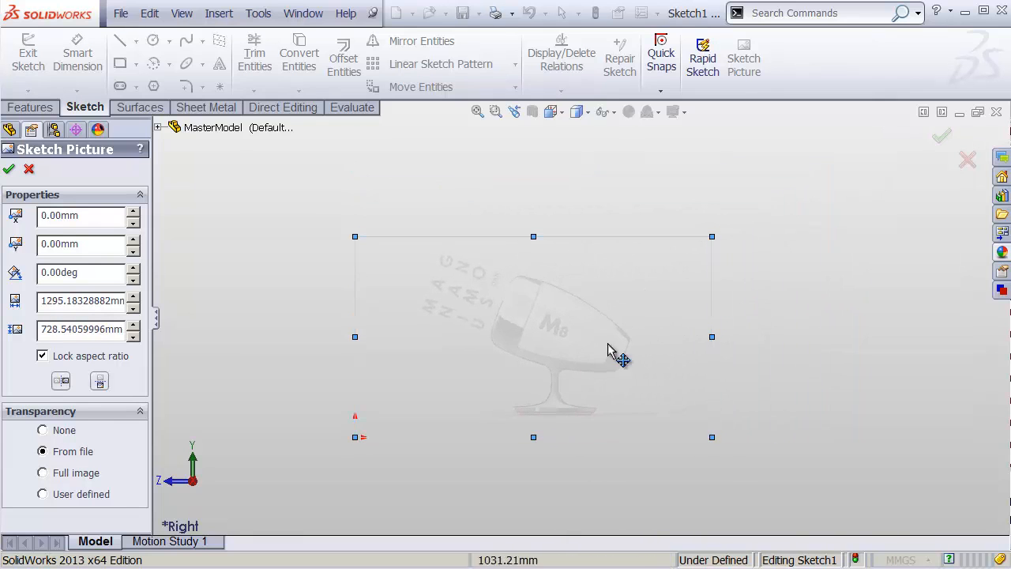
{"action": "mouse_move", "coordinate": [590, 332]}
{"action": "middle_mouse_down", "text": "shift"}
{"action": "mouse_move", "coordinate": [587, 307]}
{"action": "mouse_move", "coordinate": [632, 258]}
{"action": "middle_mouse_up", "text": "shift"}
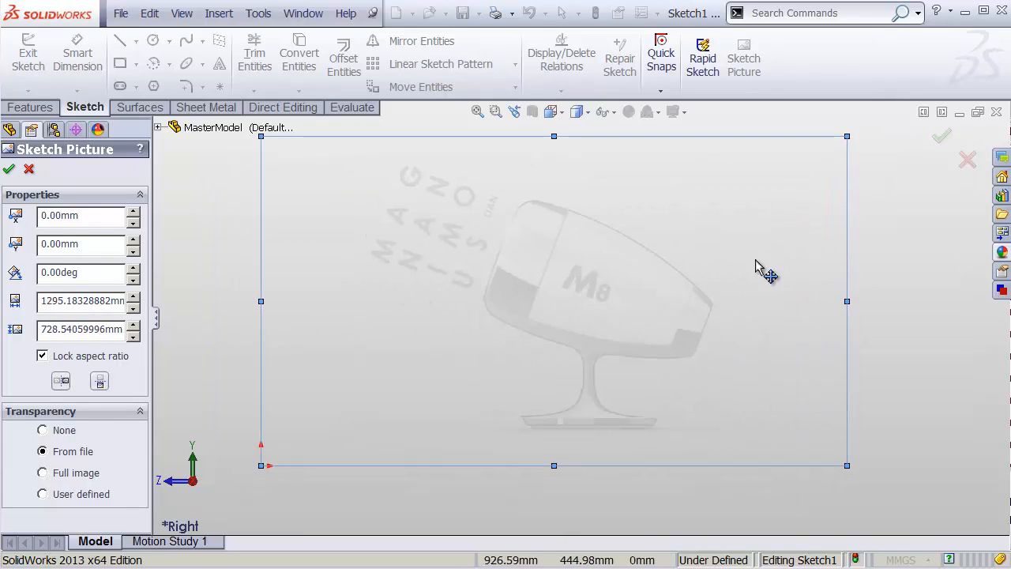
{"action": "left_click", "coordinate": [941, 137]}
Sketch a slanted line about 214 mm long across the front opening of the pictured subwoofer housing
{"action": "mouse_move", "coordinate": [724, 288]}
{"action": "middle_mouse_down", "text": "shift"}
{"action": "mouse_move", "coordinate": [660, 302]}
{"action": "mouse_move", "coordinate": [657, 316]}
{"action": "middle_mouse_up", "text": "shift"}
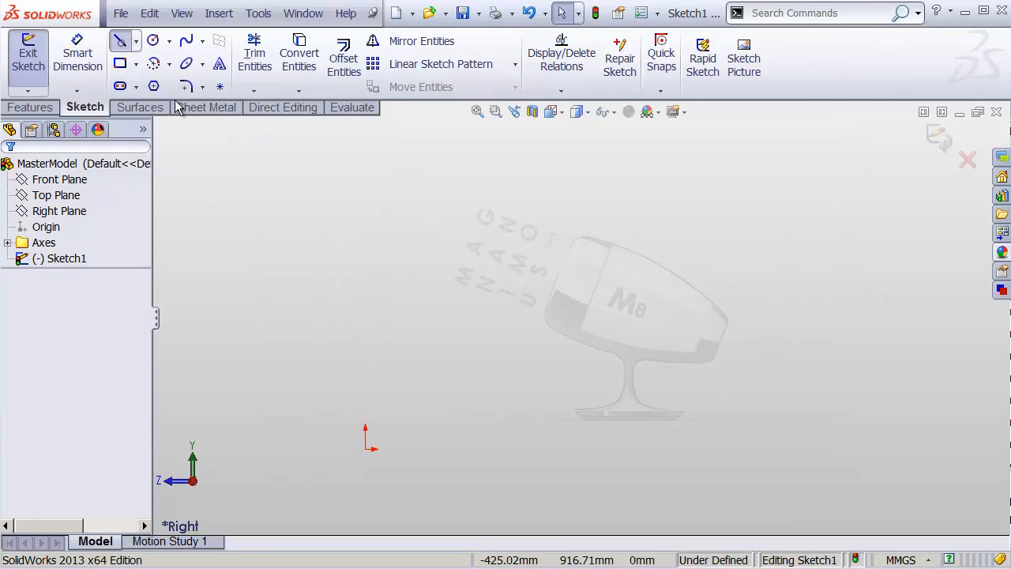
{"action": "left_click", "coordinate": [120, 41]}
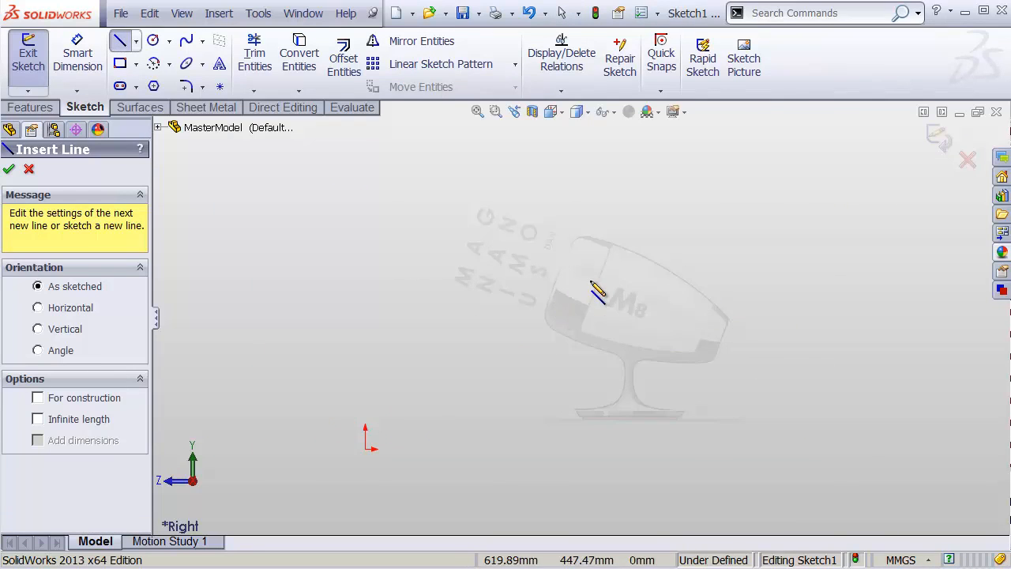
{"action": "mouse_move", "coordinate": [600, 277]}
{"action": "middle_mouse_down", "text": "shift"}
{"action": "mouse_move", "coordinate": [638, 198]}
{"action": "mouse_move", "coordinate": [529, 352]}
{"action": "middle_mouse_up", "text": "shift"}
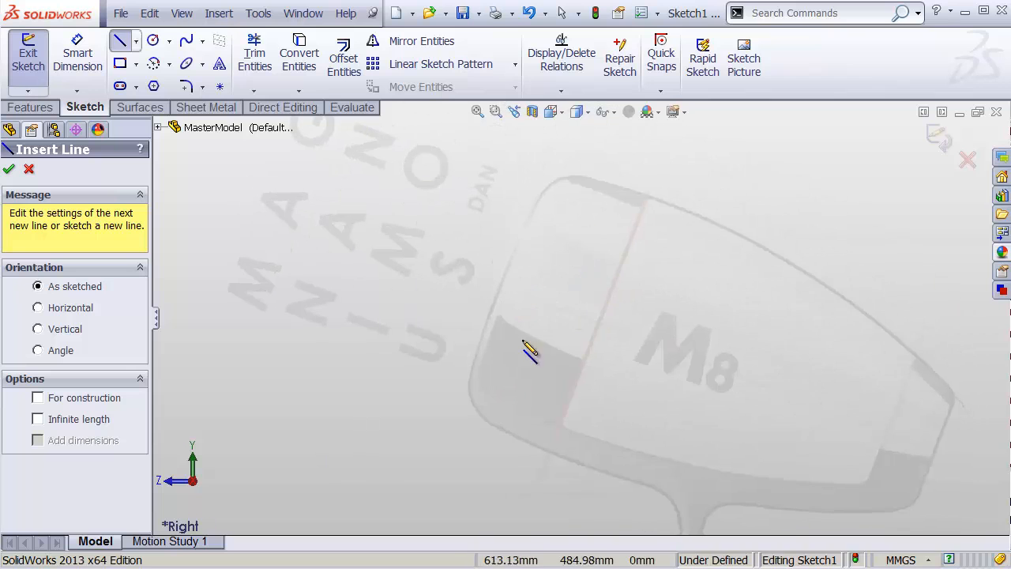
{"action": "left_click", "coordinate": [469, 383]}
{"action": "left_click", "coordinate": [544, 192]}
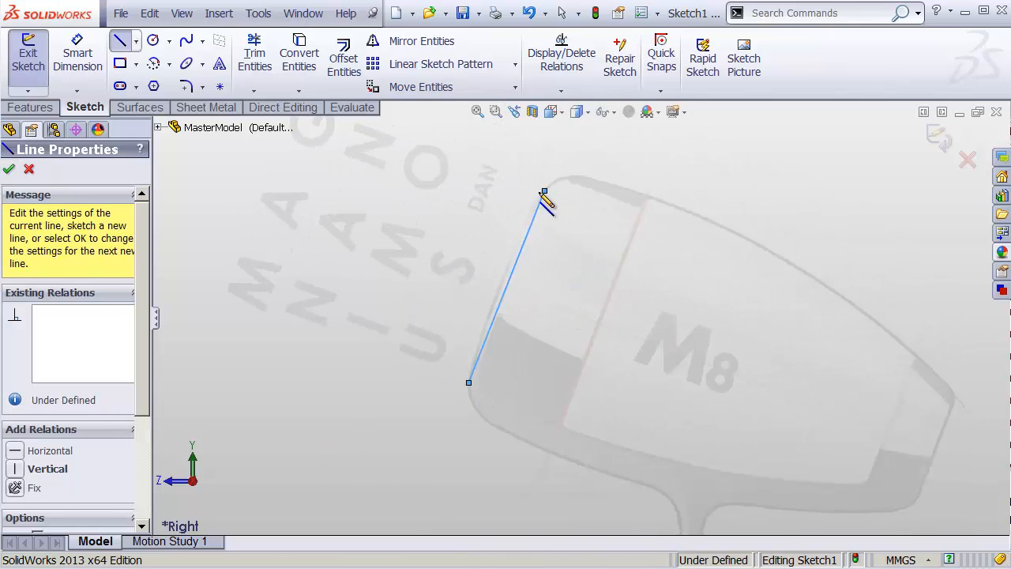
{"action": "key", "text": "Escape"}
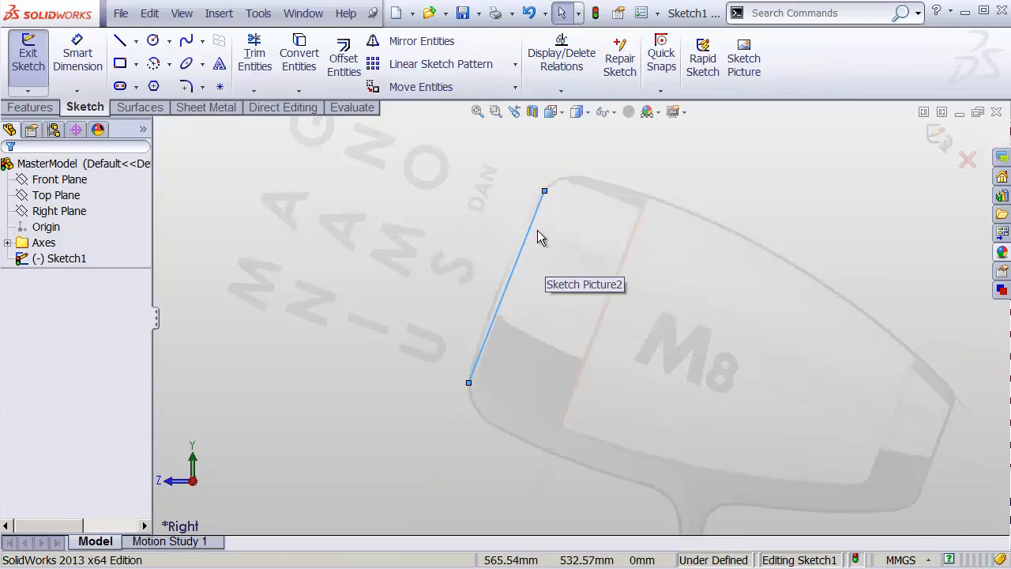
Dimension the slanted front line's length and set it to 211 mm
{"action": "left_click", "coordinate": [527, 237]}
{"action": "left_click", "coordinate": [583, 251]}
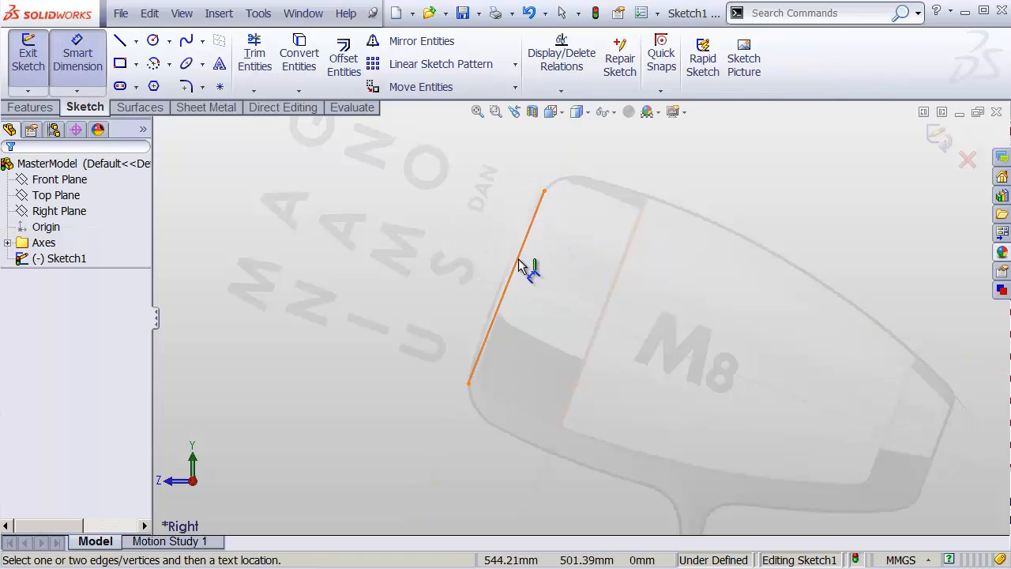
{"action": "left_click", "coordinate": [520, 267]}
{"action": "left_click", "coordinate": [494, 317]}
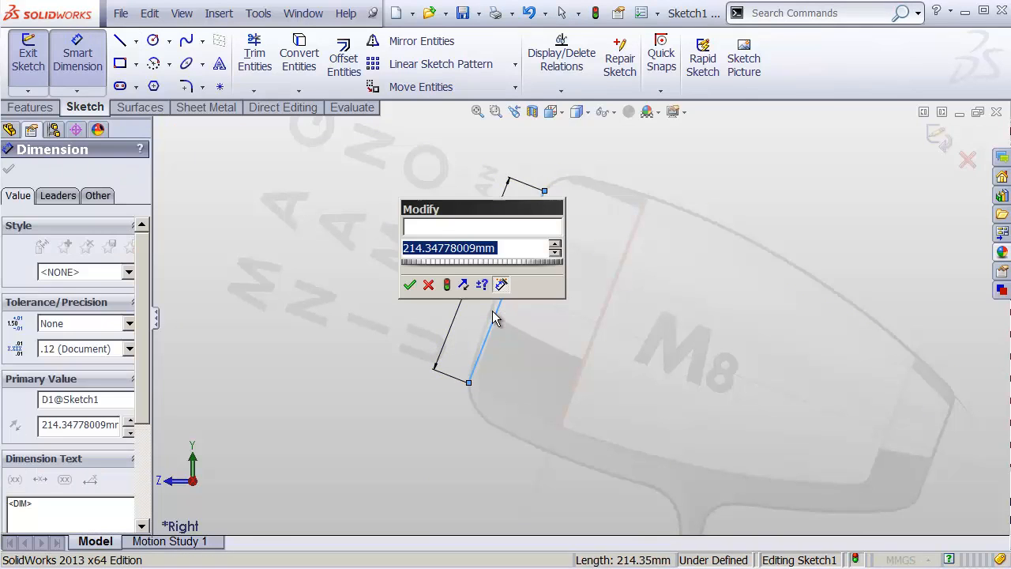
{"action": "type", "text": "211"}
{"action": "key", "text": "Return"}
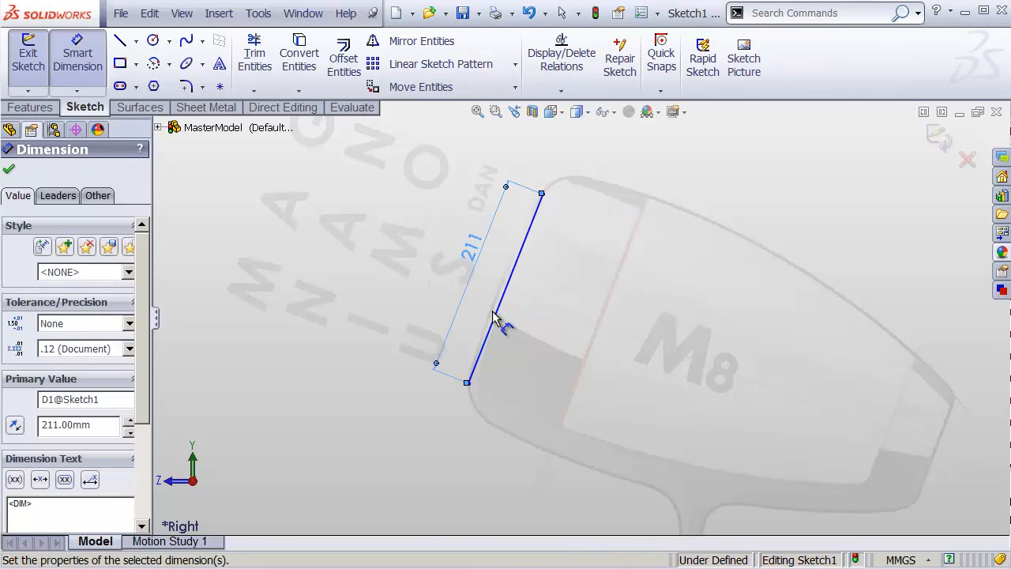
{"action": "key", "text": "Escape"}
Resize the picture to about 1295.9 by 728.9 mm and shift it to about X -12.3, Y 7.0 mm to match the 211 mm line
{"action": "mouse_move", "coordinate": [606, 273]}
{"action": "middle_mouse_down", "text": "shift"}
{"action": "mouse_move", "coordinate": [607, 242]}
{"action": "mouse_move", "coordinate": [602, 320]}
{"action": "middle_mouse_up", "text": "shift"}
{"action": "middle_click_drag", "start_coordinate": [607, 298], "coordinate": [577, 258], "text": "ctrl"}
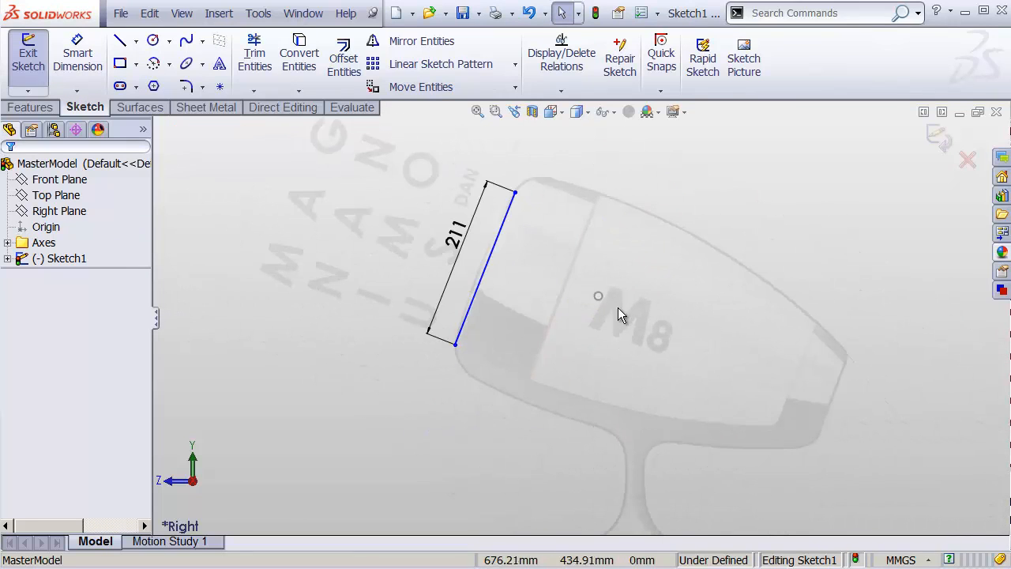
{"action": "left_click", "coordinate": [621, 306]}
{"action": "mouse_move", "coordinate": [646, 290]}
{"action": "middle_mouse_down", "text": "shift"}
{"action": "mouse_move", "coordinate": [622, 327]}
{"action": "mouse_move", "coordinate": [742, 227]}
{"action": "middle_mouse_up", "text": "shift"}
{"action": "mouse_move", "coordinate": [849, 174]}
{"action": "left_mouse_down"}
{"action": "mouse_move", "coordinate": [839, 178]}
{"action": "mouse_move", "coordinate": [848, 171]}
{"action": "left_mouse_up"}
{"action": "left_click_drag", "start_coordinate": [614, 295], "coordinate": [611, 286]}
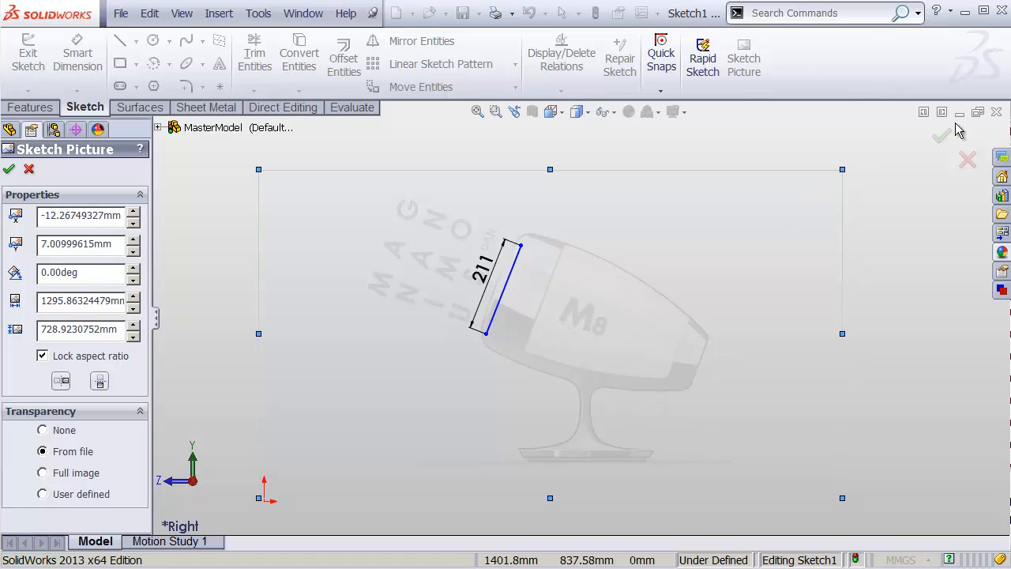
{"action": "left_click", "coordinate": [874, 181]}
Delete the 211 mm reference line from the sketch
{"action": "left_click", "coordinate": [502, 294]}
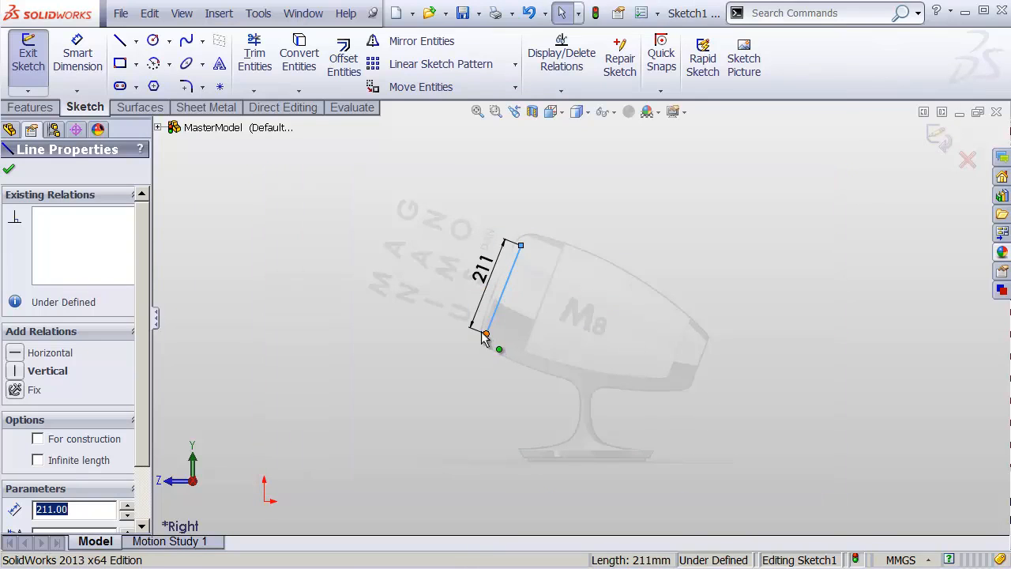
{"action": "key", "text": "Delete"}
{"action": "left_click", "coordinate": [401, 302]}
Move the picture to about X -724.7, Y -173.7 mm, bringing the pedestal's neck onto the sketch origin
{"action": "middle_click_drag", "start_coordinate": [451, 312], "coordinate": [458, 339], "text": "shift"}
{"action": "middle_click_drag", "start_coordinate": [559, 295], "coordinate": [764, 212], "text": "ctrl"}
{"action": "left_click", "coordinate": [776, 271]}
{"action": "mouse_move", "coordinate": [824, 277]}
{"action": "left_mouse_down"}
{"action": "mouse_move", "coordinate": [684, 293]}
{"action": "mouse_move", "coordinate": [578, 321]}
{"action": "mouse_move", "coordinate": [541, 343]}
{"action": "left_mouse_up"}
{"action": "middle_click_drag", "start_coordinate": [521, 395], "coordinate": [545, 340], "text": "shift"}
{"action": "middle_click_drag", "start_coordinate": [425, 447], "coordinate": [549, 333], "text": "ctrl"}
{"action": "left_click_drag", "start_coordinate": [610, 329], "coordinate": [610, 349]}
{"action": "middle_click_drag", "start_coordinate": [570, 427], "coordinate": [553, 379], "text": "shift"}
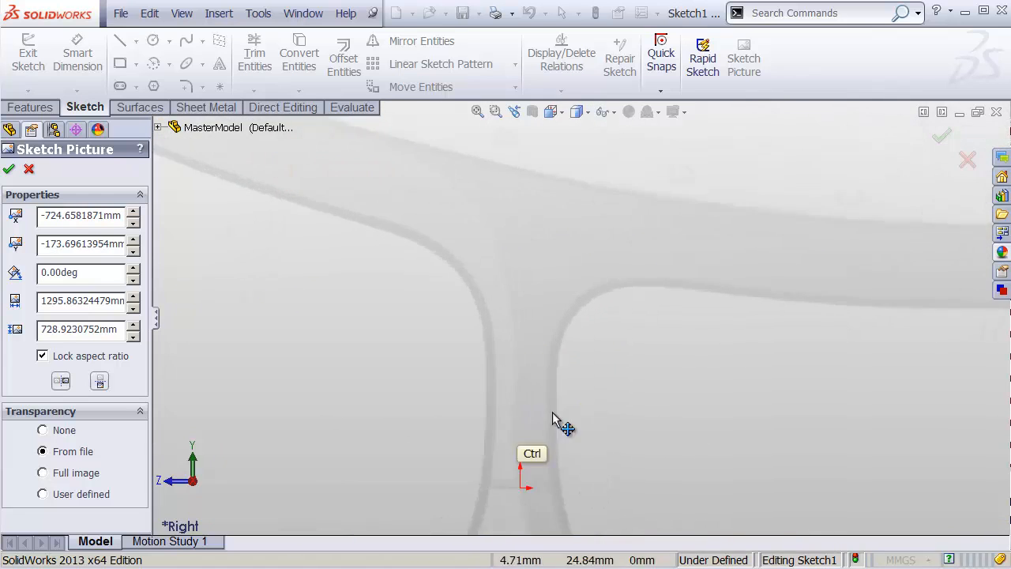
Fine-tune the picture's position on the origin to about X -724.9, Y -175.7 mm and accept it
{"action": "middle_click_drag", "start_coordinate": [527, 435], "coordinate": [621, 309], "text": "ctrl"}
{"action": "left_click_drag", "start_coordinate": [678, 339], "coordinate": [684, 352]}
{"action": "mouse_move", "coordinate": [659, 353]}
{"action": "middle_mouse_down", "text": "shift"}
{"action": "mouse_move", "coordinate": [614, 470]}
{"action": "mouse_move", "coordinate": [623, 373]}
{"action": "mouse_move", "coordinate": [630, 439]}
{"action": "middle_mouse_up", "text": "shift"}
{"action": "middle_click_drag", "start_coordinate": [640, 356], "coordinate": [634, 411], "text": "shift"}
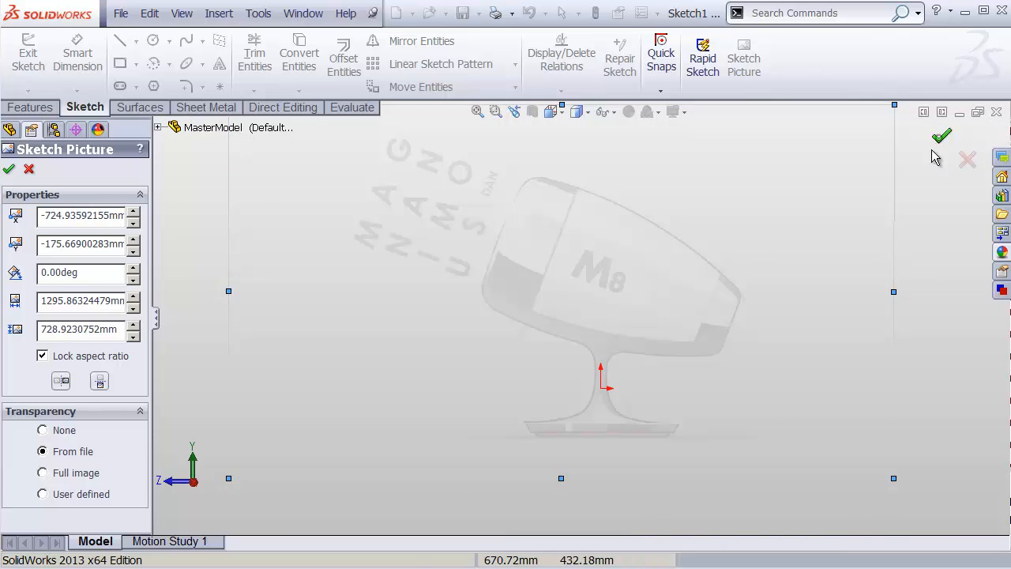
{"action": "left_click", "coordinate": [939, 139]}
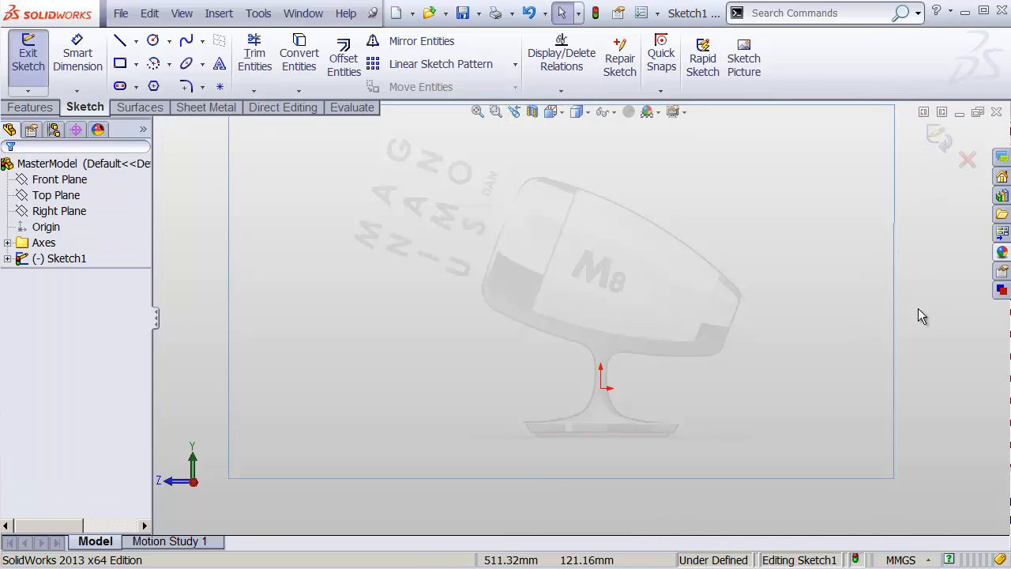
Exit the sketch and close the MasterModel part to return to the MagDan_M8 assembly
{"action": "left_click", "coordinate": [938, 142]}
{"action": "mouse_move", "coordinate": [799, 302]}
{"action": "middle_mouse_down", "text": "shift"}
{"action": "mouse_move", "coordinate": [765, 323]}
{"action": "mouse_move", "coordinate": [829, 341]}
{"action": "middle_mouse_up", "text": "shift"}
{"action": "left_click", "coordinate": [865, 340]}
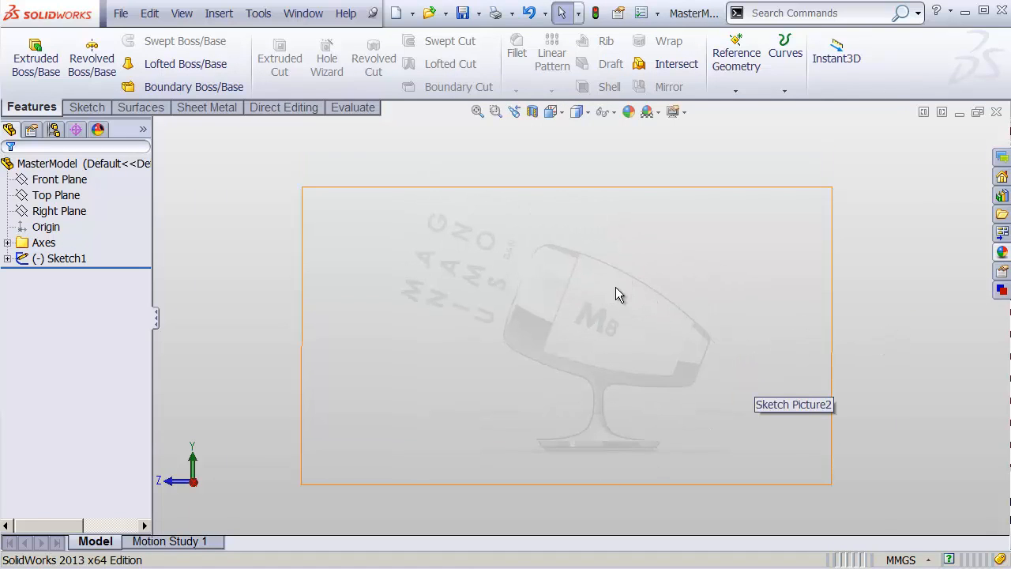
{"action": "left_click", "coordinate": [997, 113]}
{"action": "left_click", "coordinate": [528, 435]}
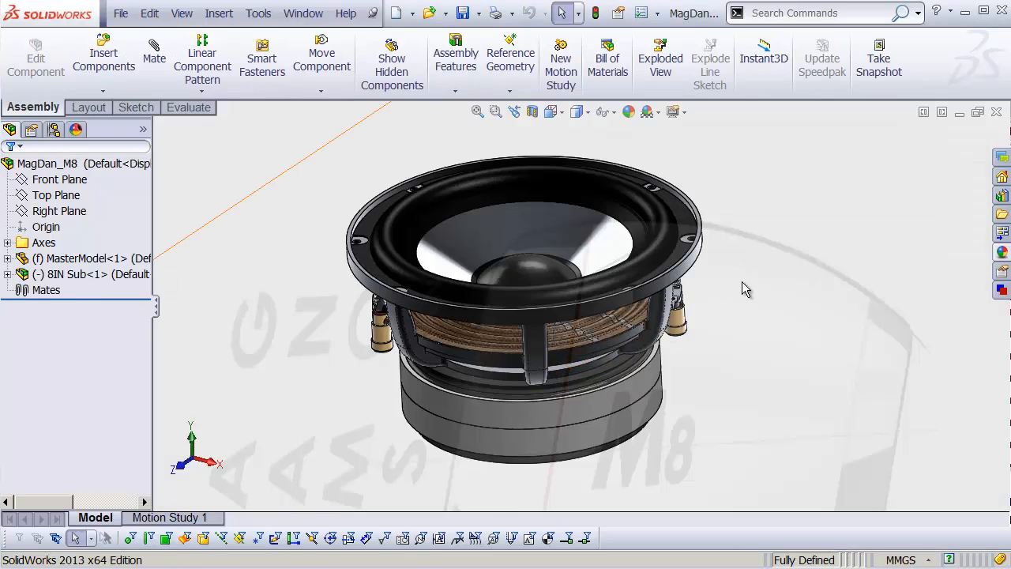
View the assembly from the Right to compare the subwoofer with the reference picture
{"action": "left_click_drag", "start_coordinate": [742, 281], "coordinate": [877, 258]}
{"action": "middle_click_drag", "start_coordinate": [774, 234], "coordinate": [696, 371], "text": "shift"}
{"action": "key", "text": "ctrl+4"}
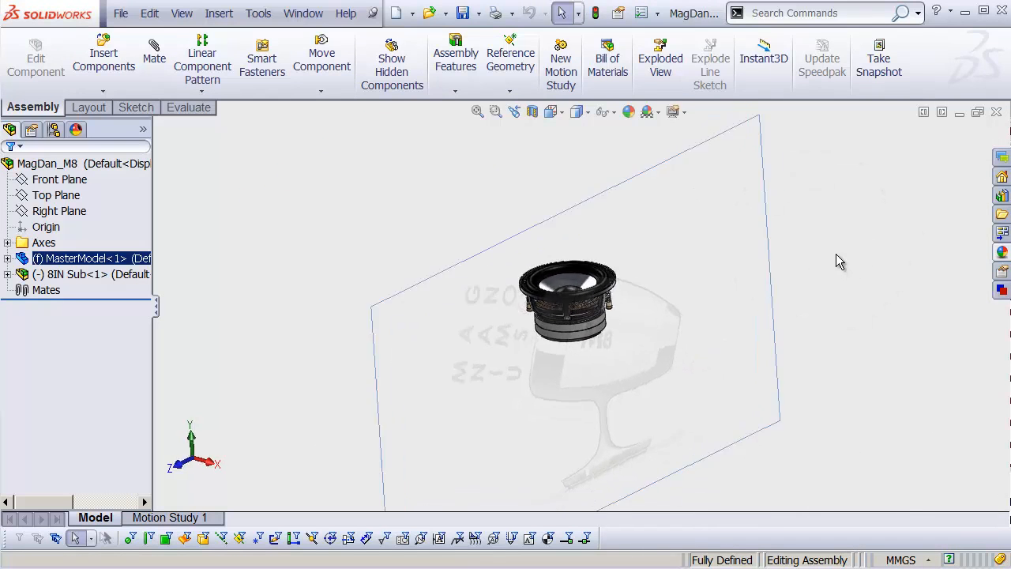
{"action": "middle_click_drag", "start_coordinate": [664, 314], "coordinate": [702, 277], "text": "shift"}
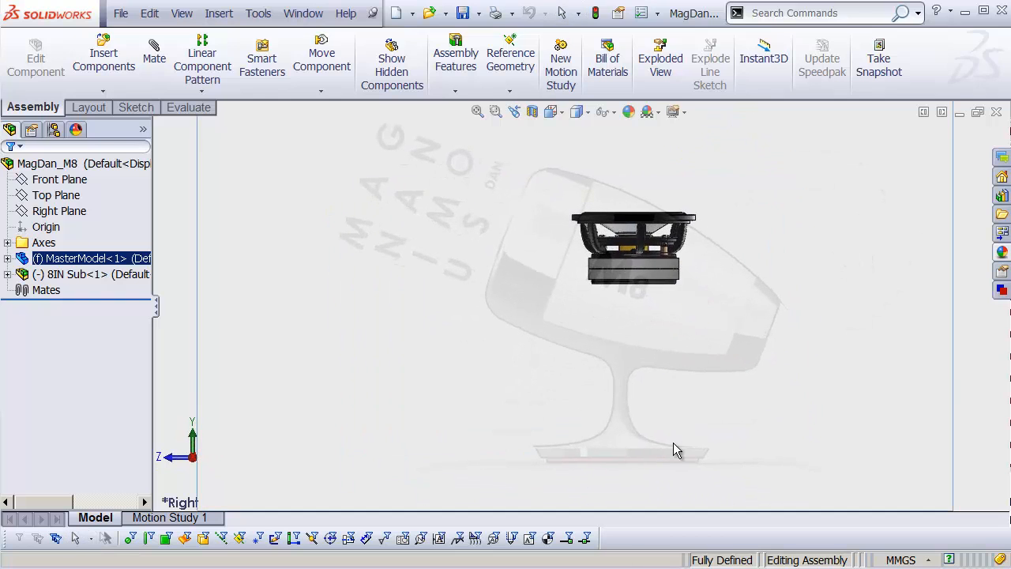